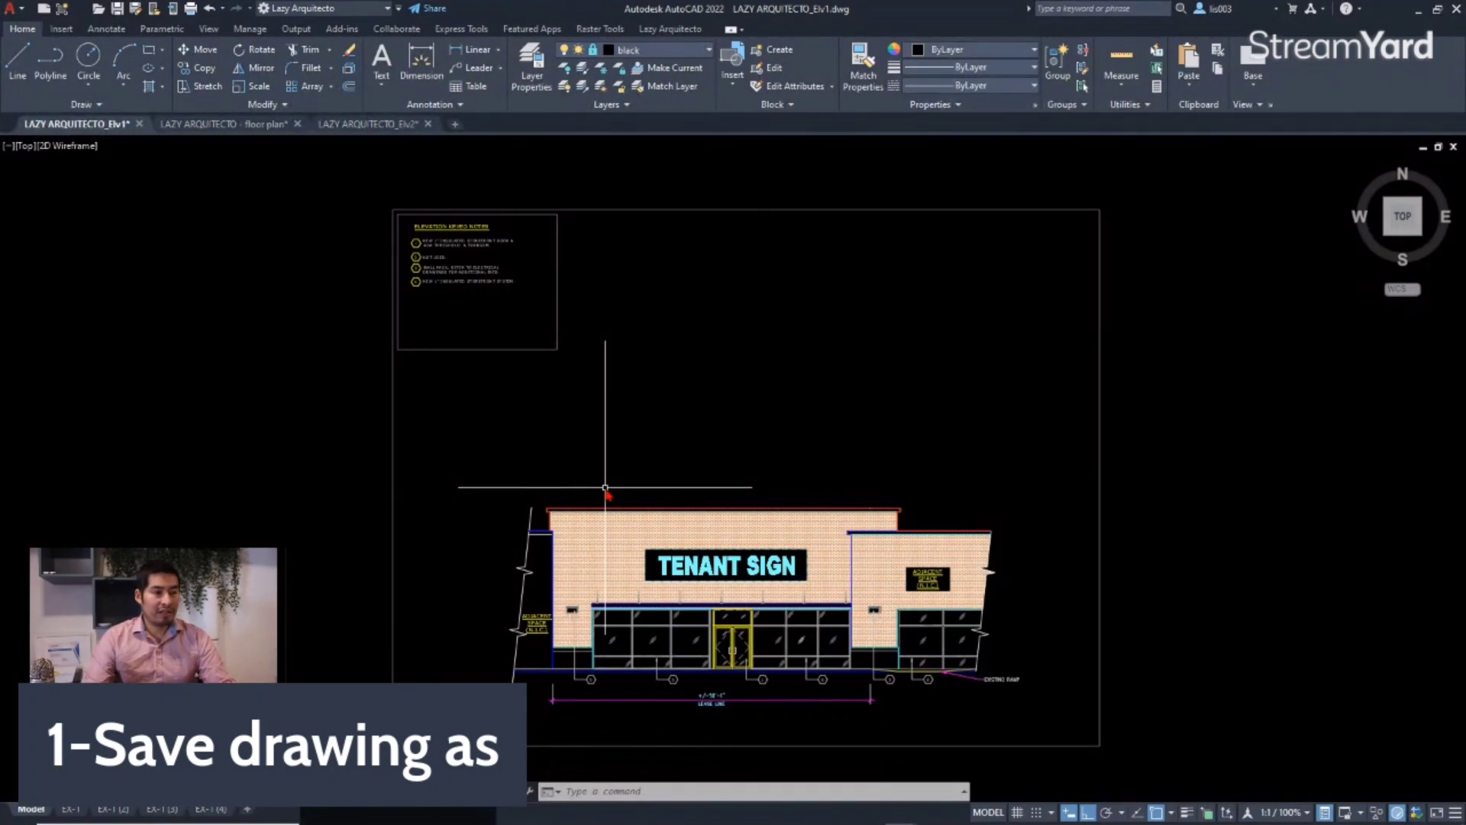
key("ctrl+shift+s")
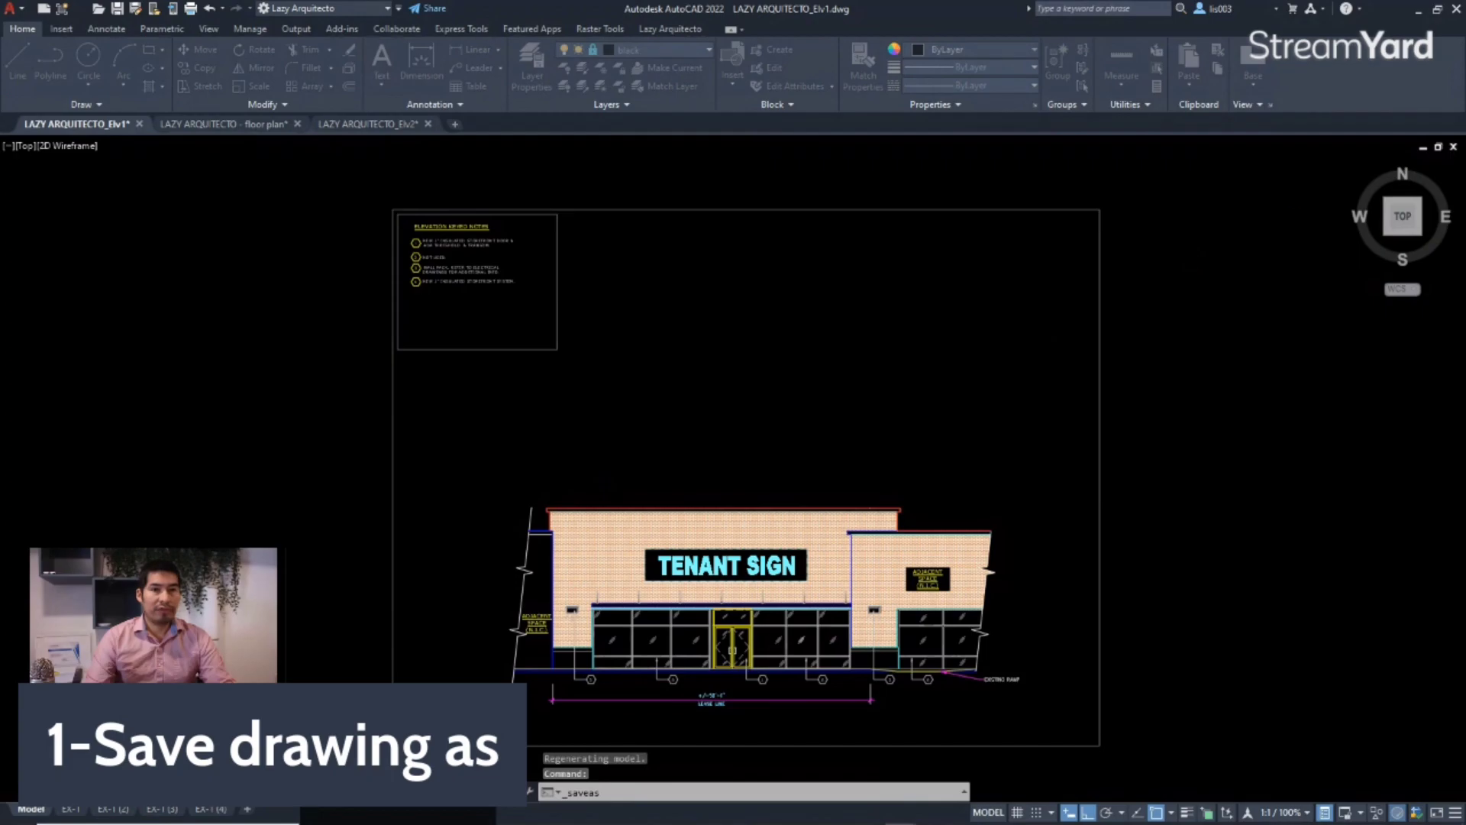
mouse_move(1465, 68)
left_mouse_down()
mouse_move(906, 258)
mouse_move(452, 307)
mouse_move(487, 254)
left_mouse_up()
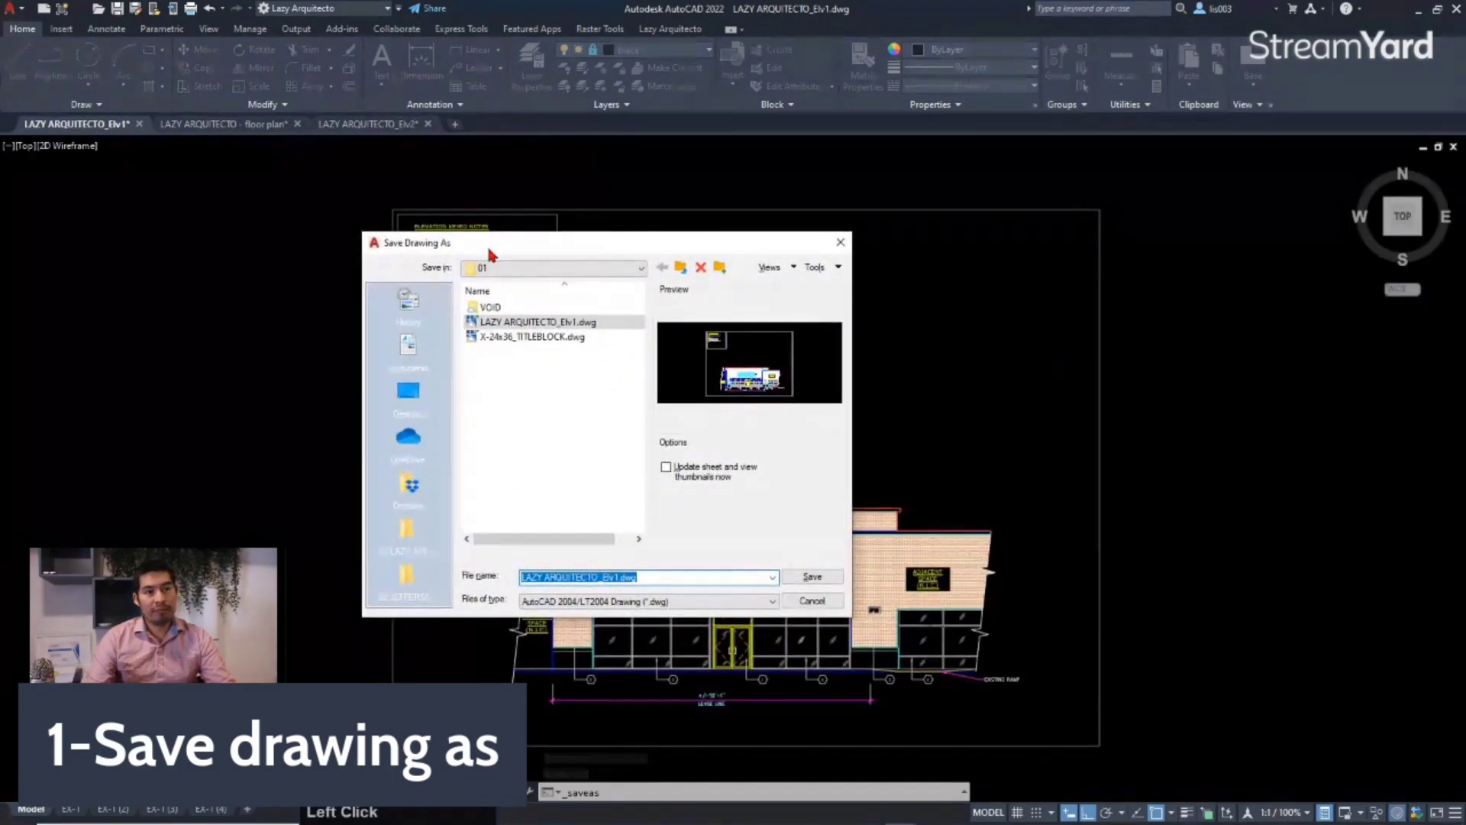
left_click_drag(489, 257, 633, 257)
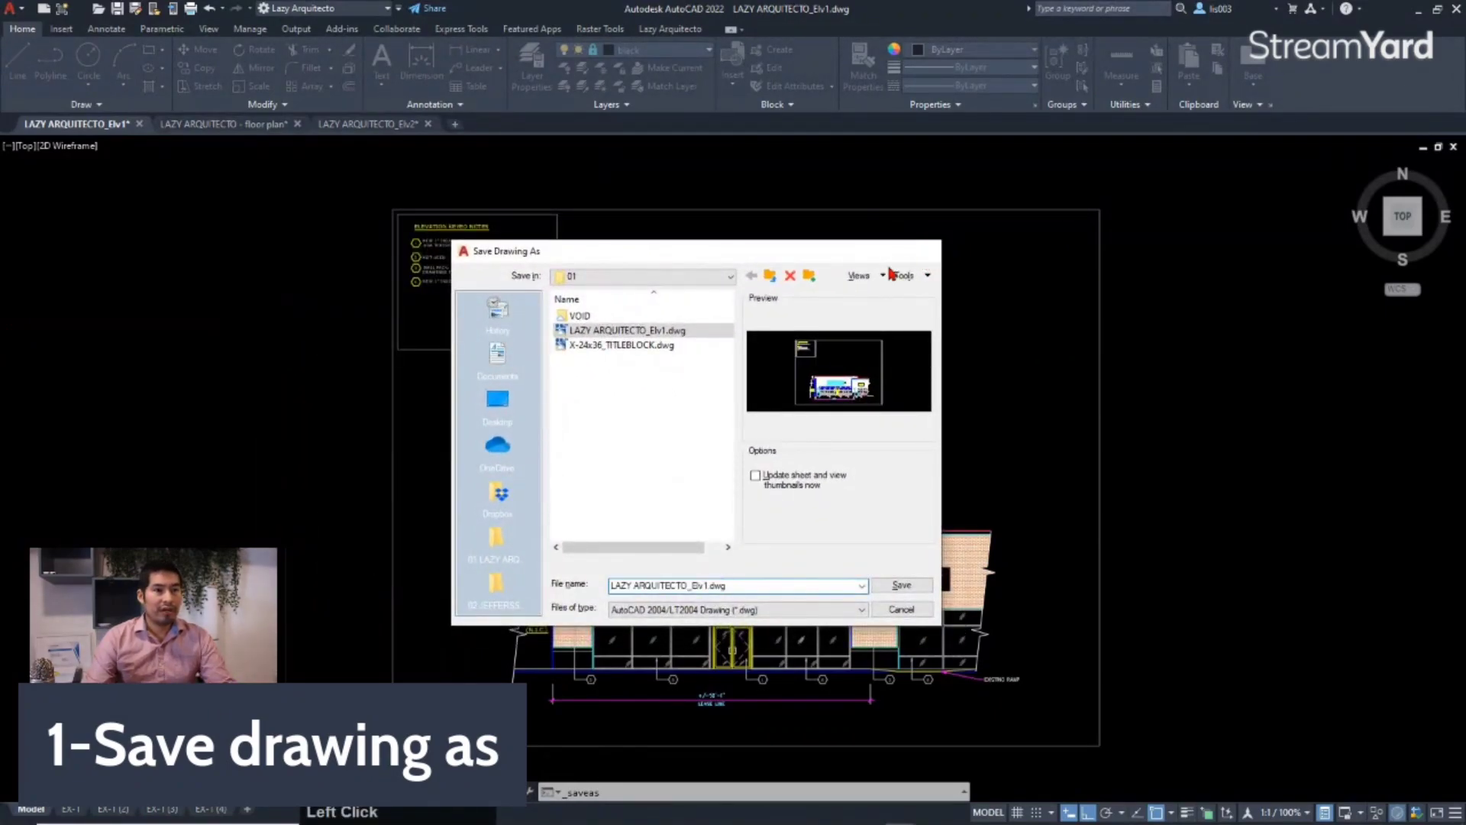
left_click(929, 252)
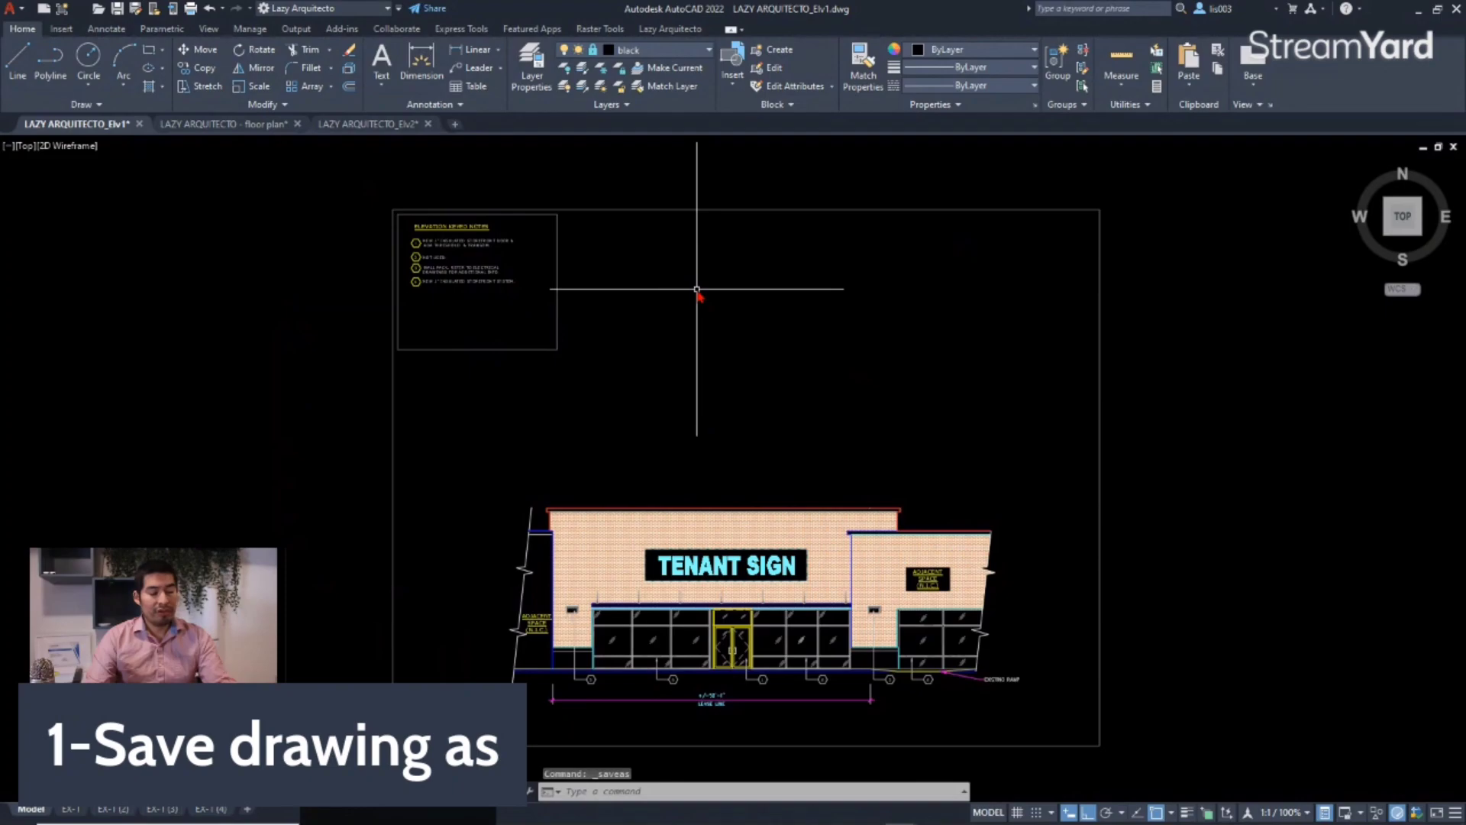
Save the elevation drawing as a new copy named LAZY ARQUITECTO_Elv2.dwg.
key("Return")
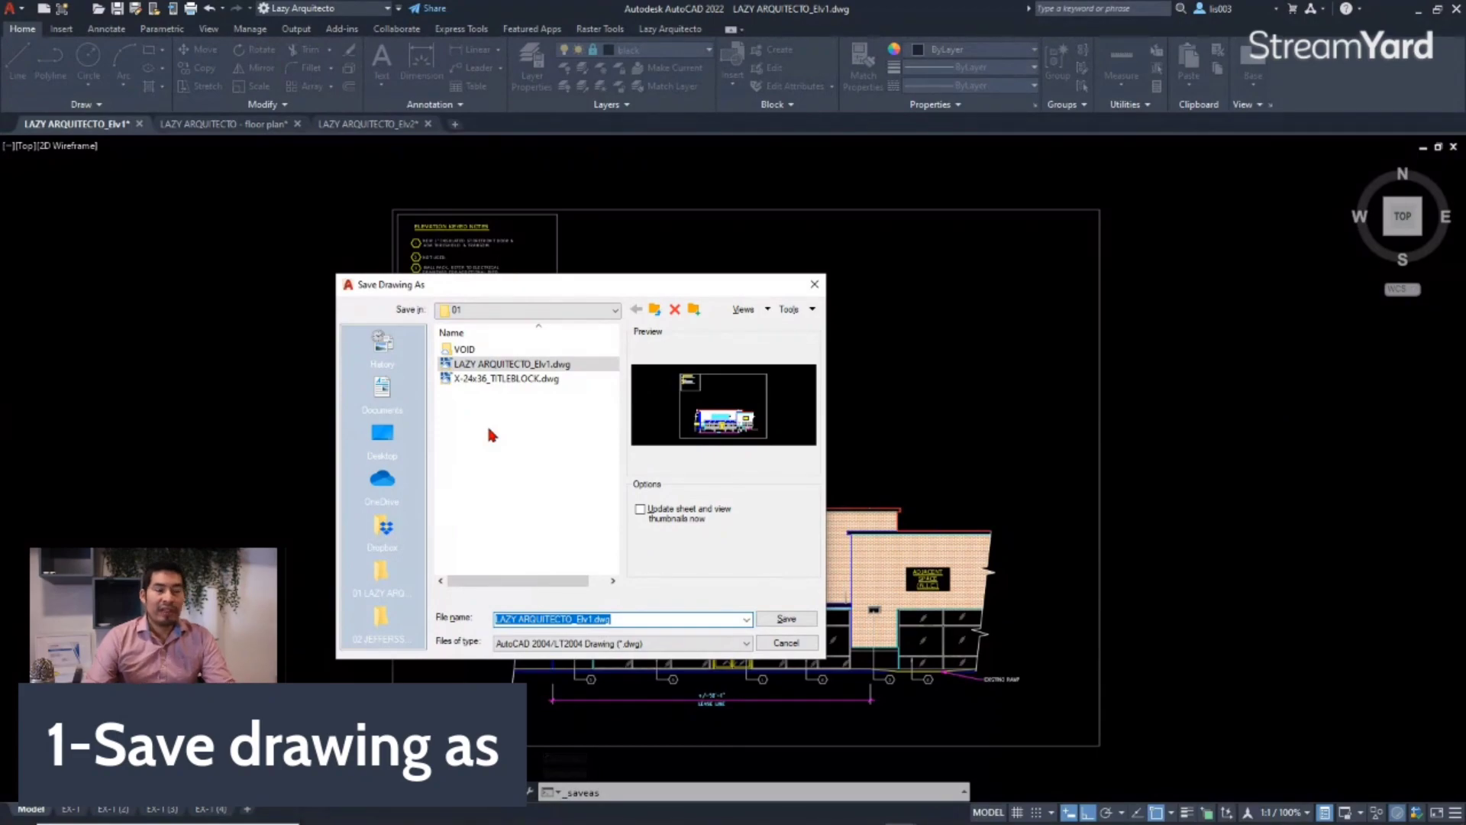
left_click(594, 620)
key("BackSpace")
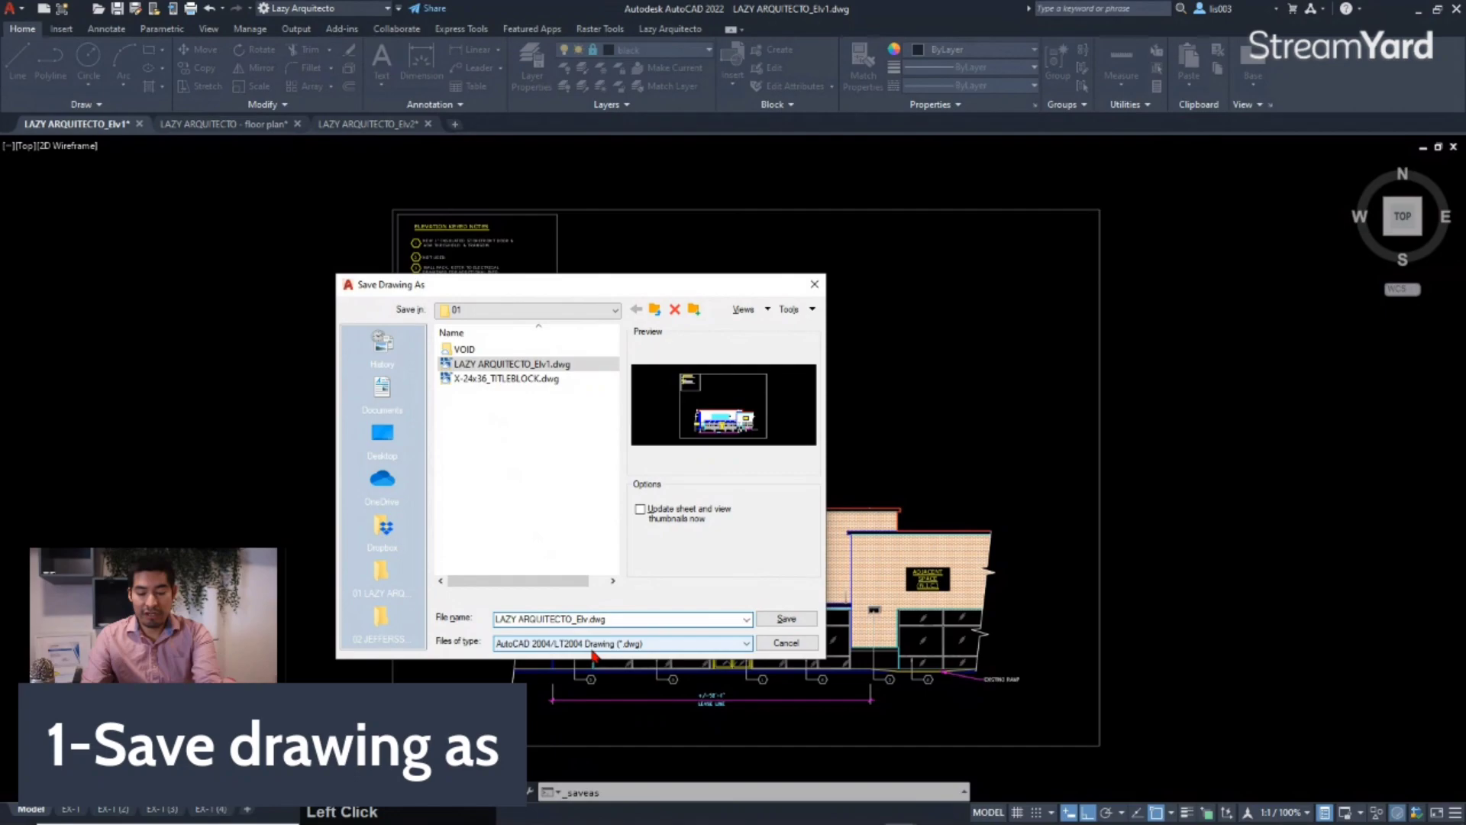
type("2")
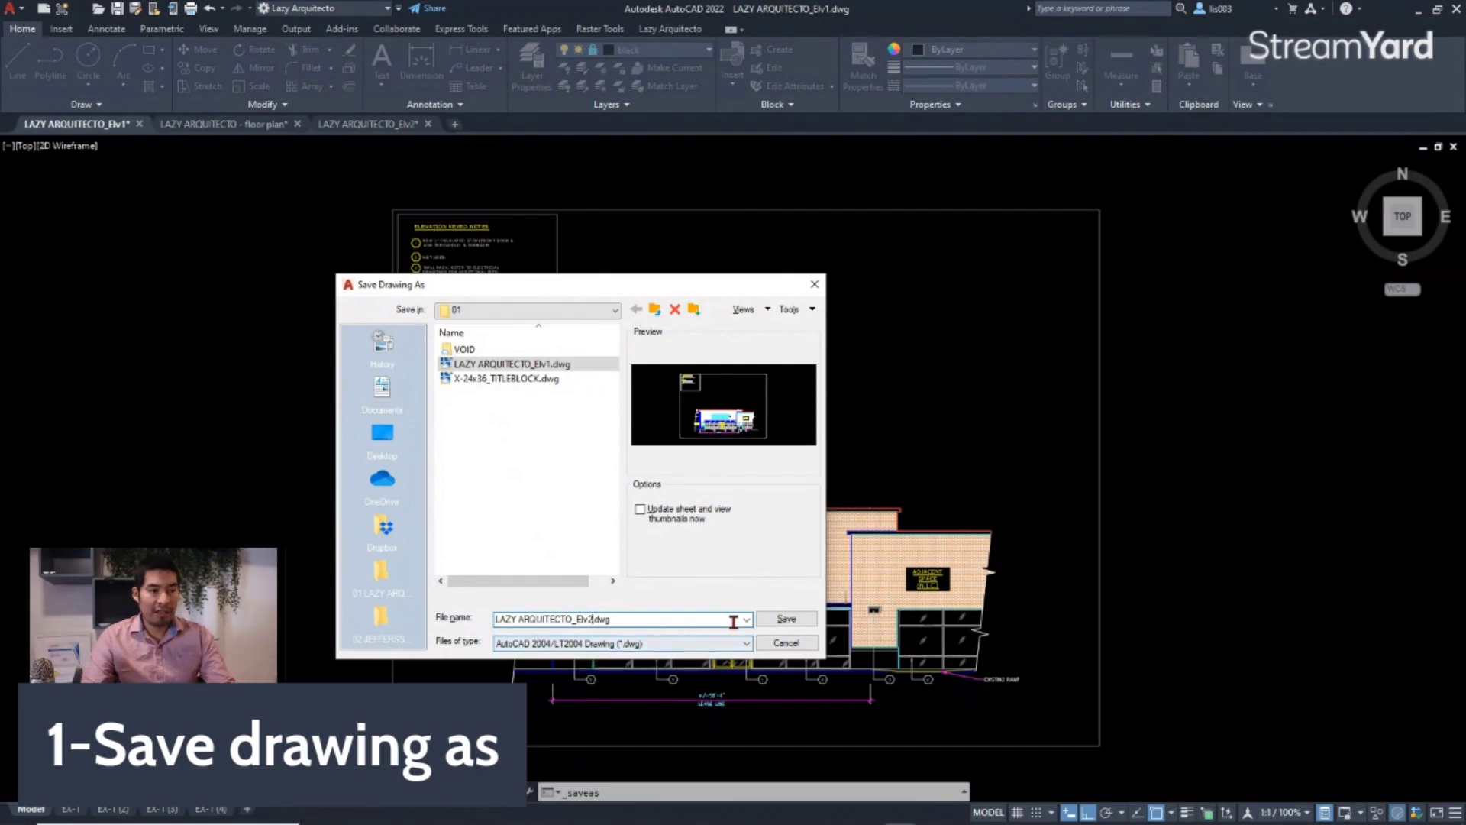
left_click(787, 618)
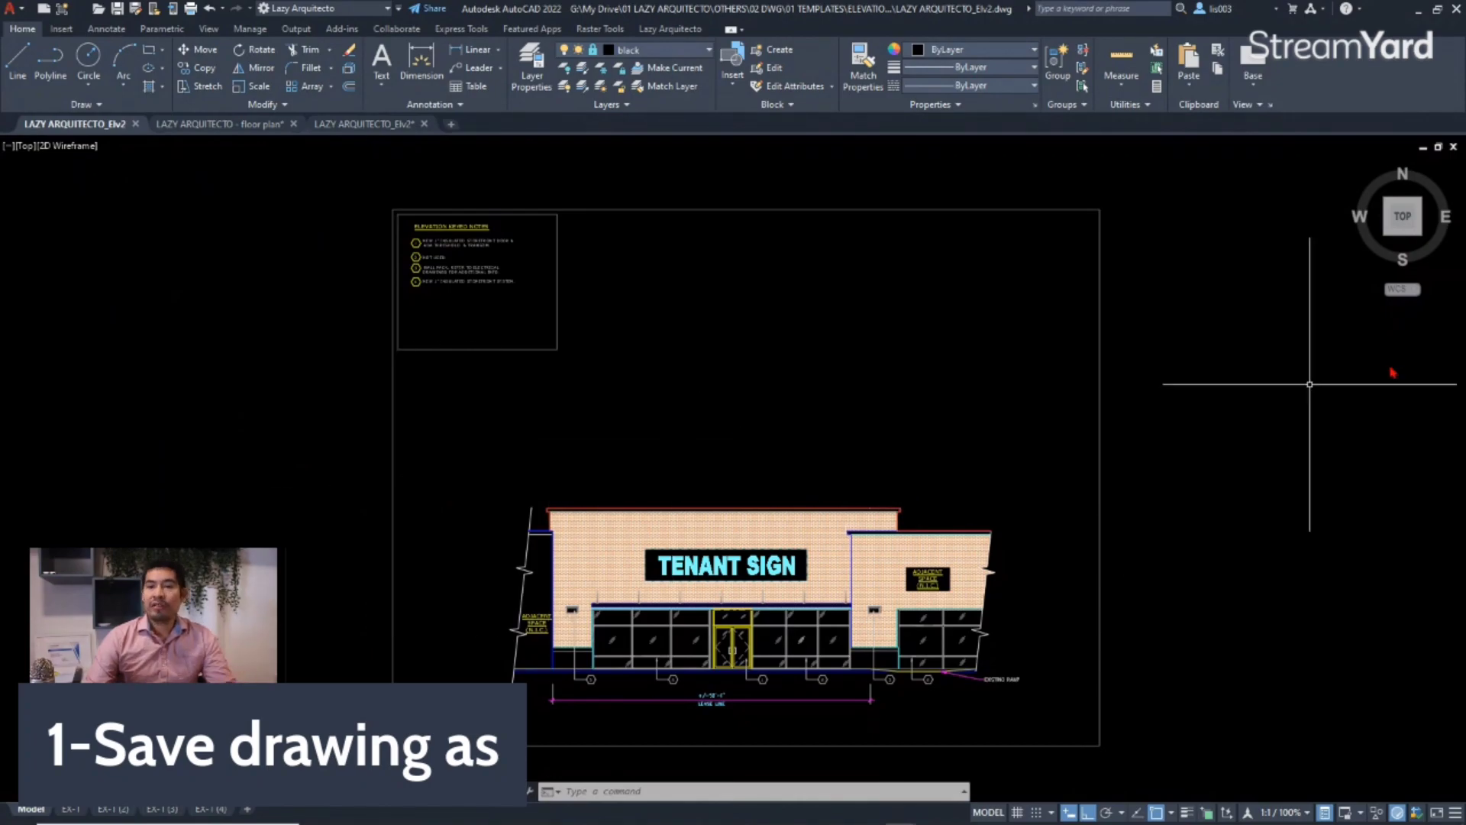
Quit the program, but cancel the exit when asked to save the floor plan drawing.
left_click(1465, 348)
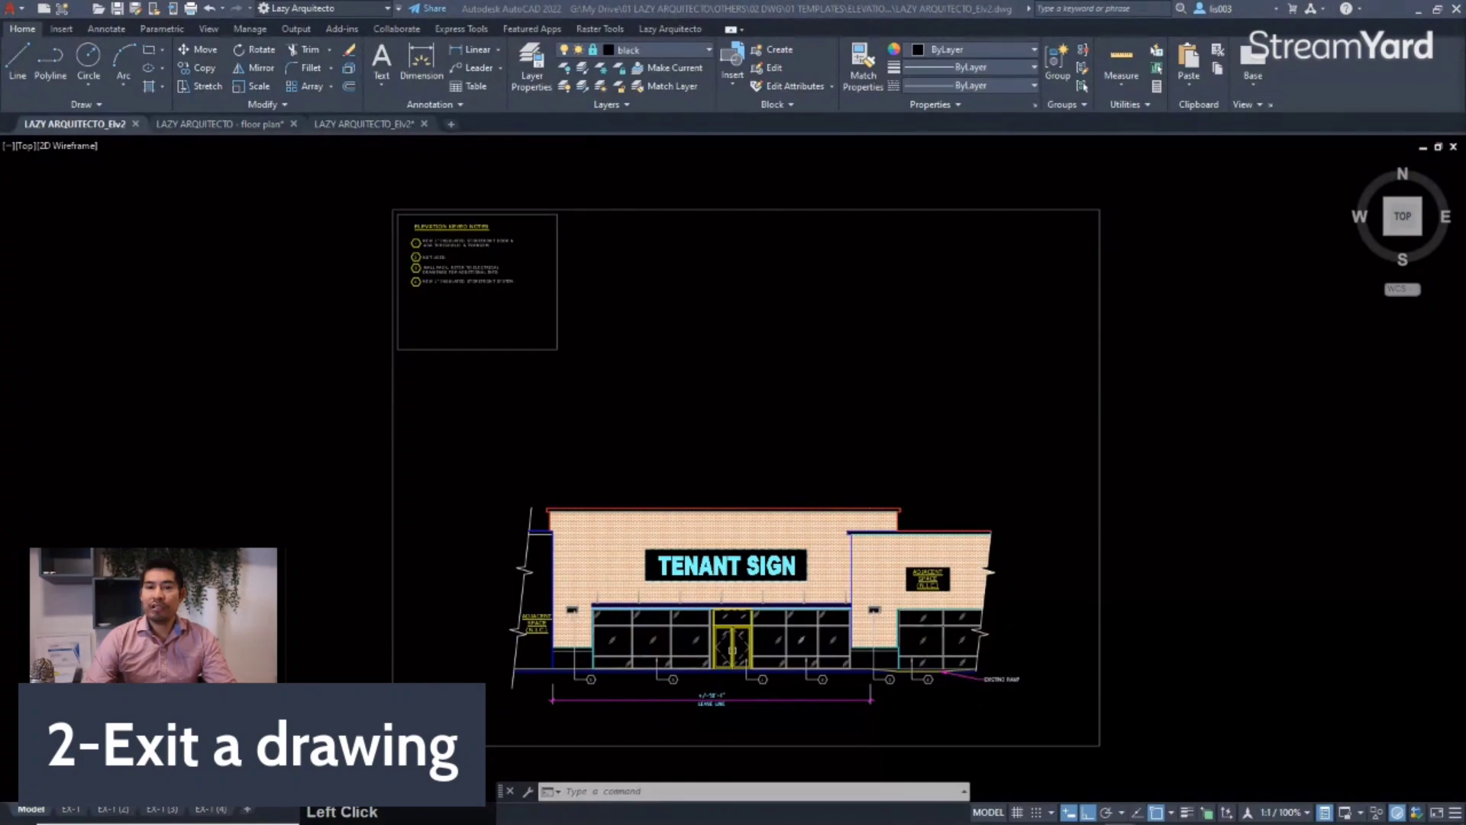
left_click(1046, 434)
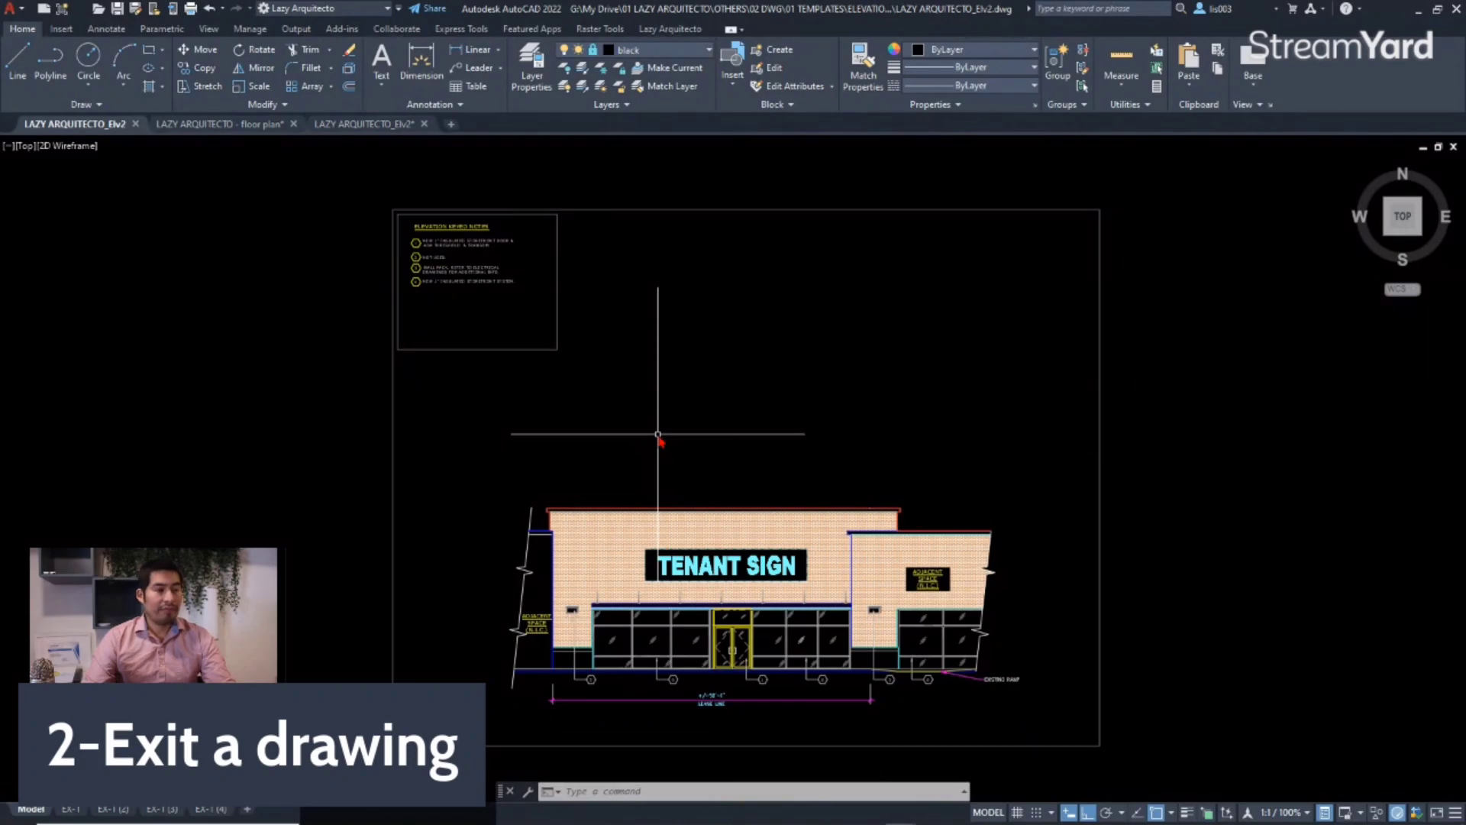
key("ctrl+q")
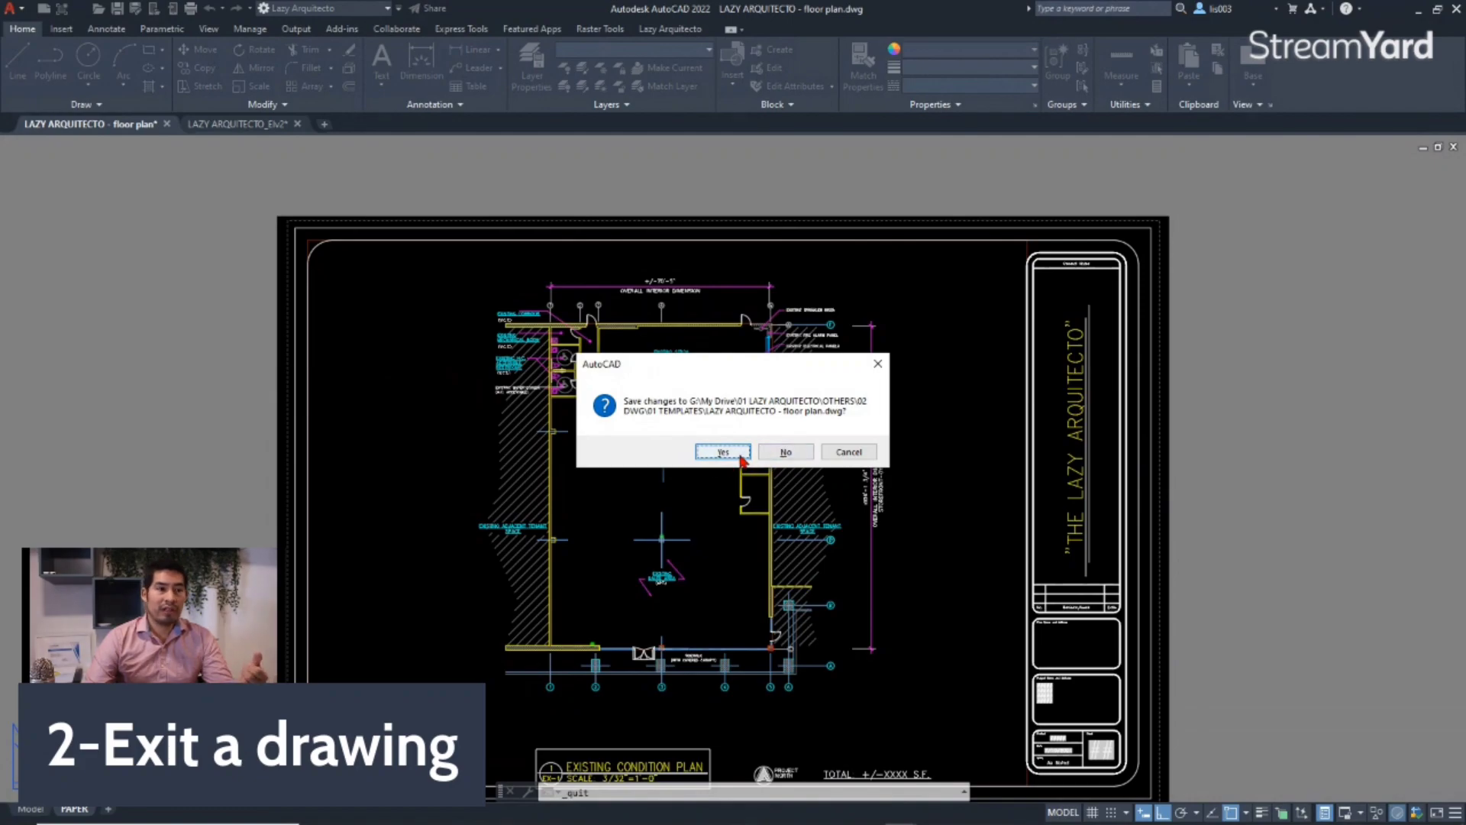
left_click(848, 452)
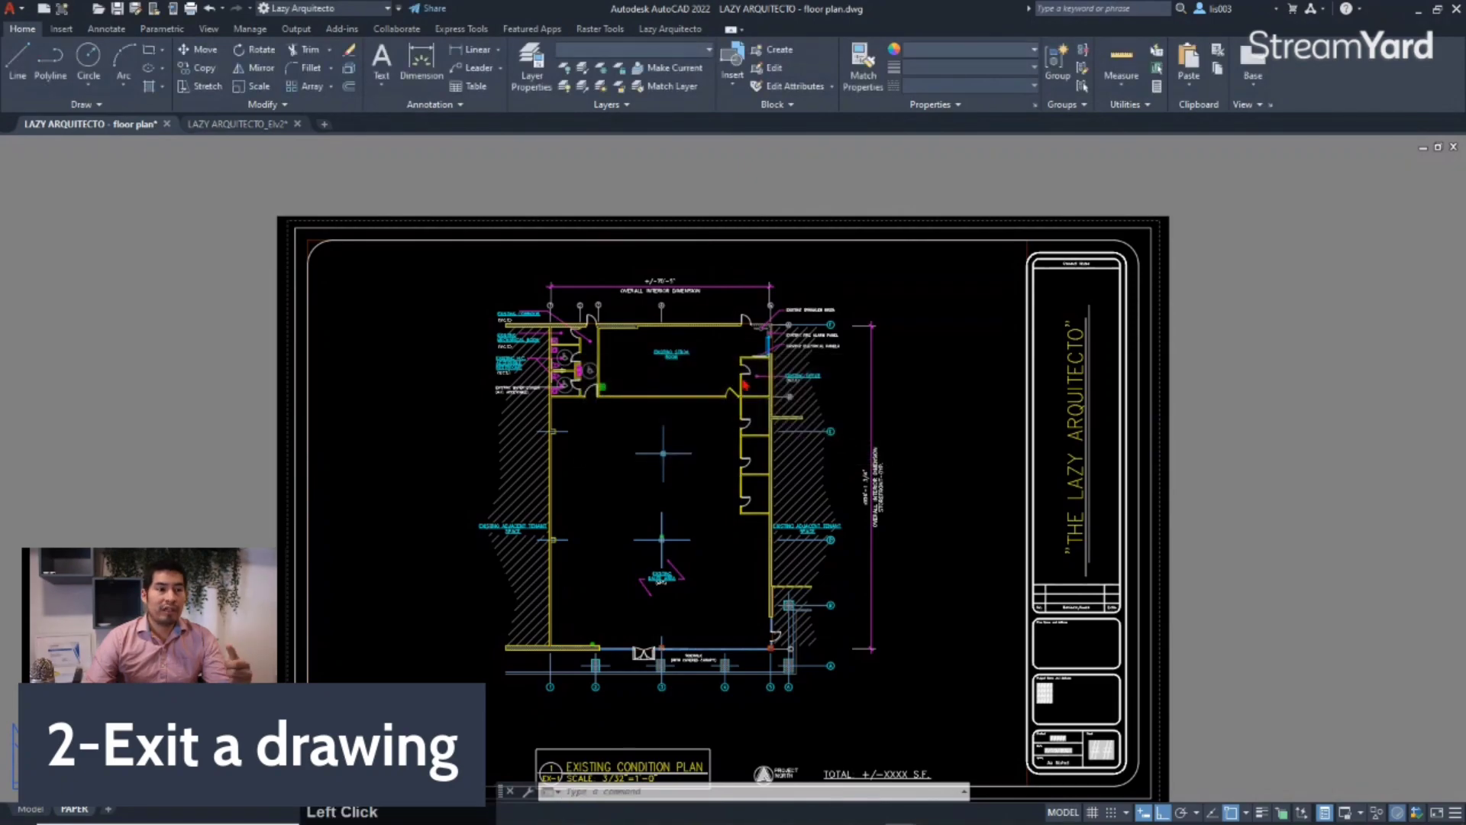
Open LAZY ARQUITECTO_Elv1.dwg from the recent documents and place it first among the open drawings.
left_click(10, 9)
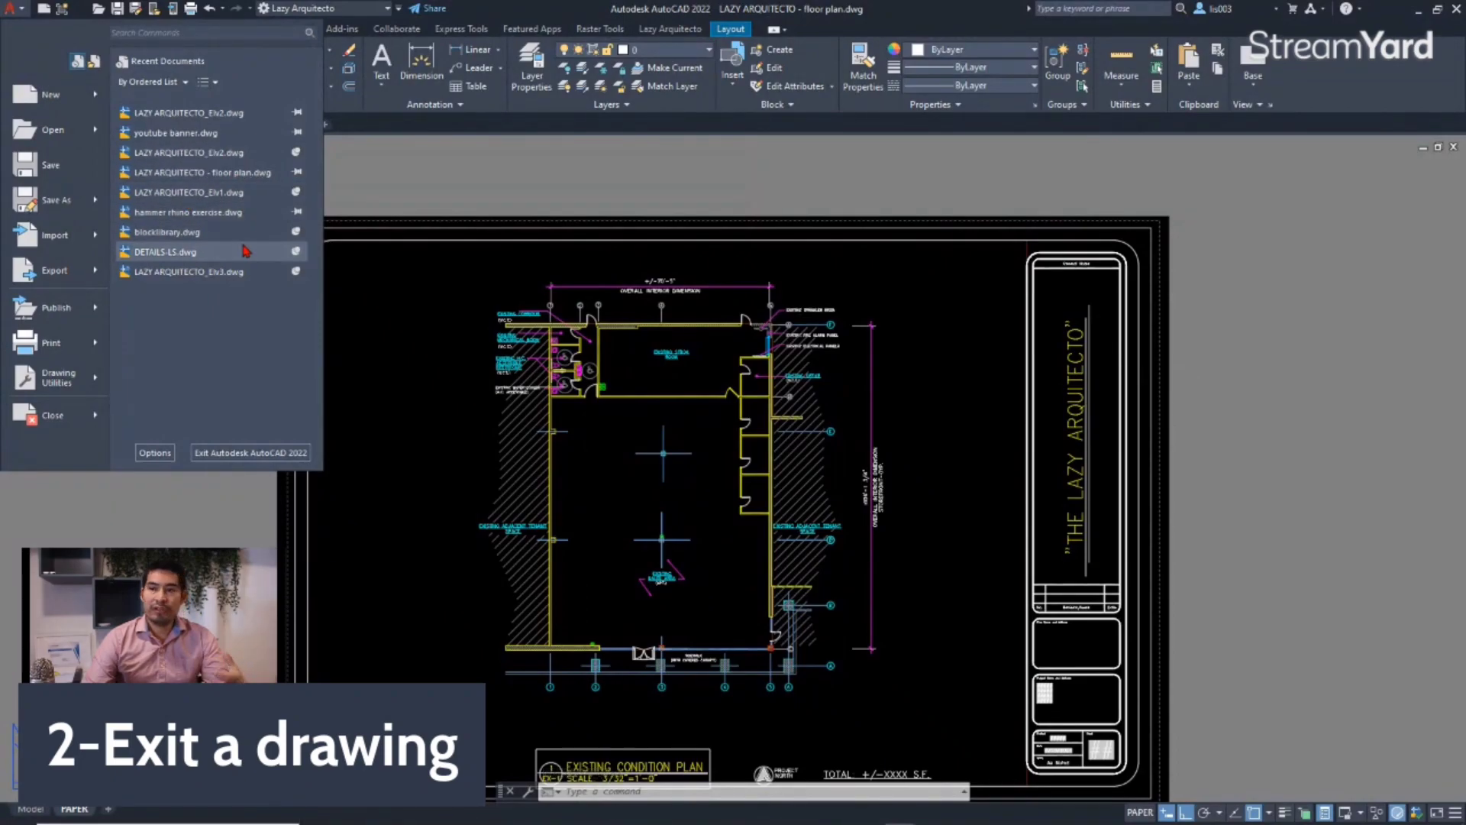
left_click(229, 193)
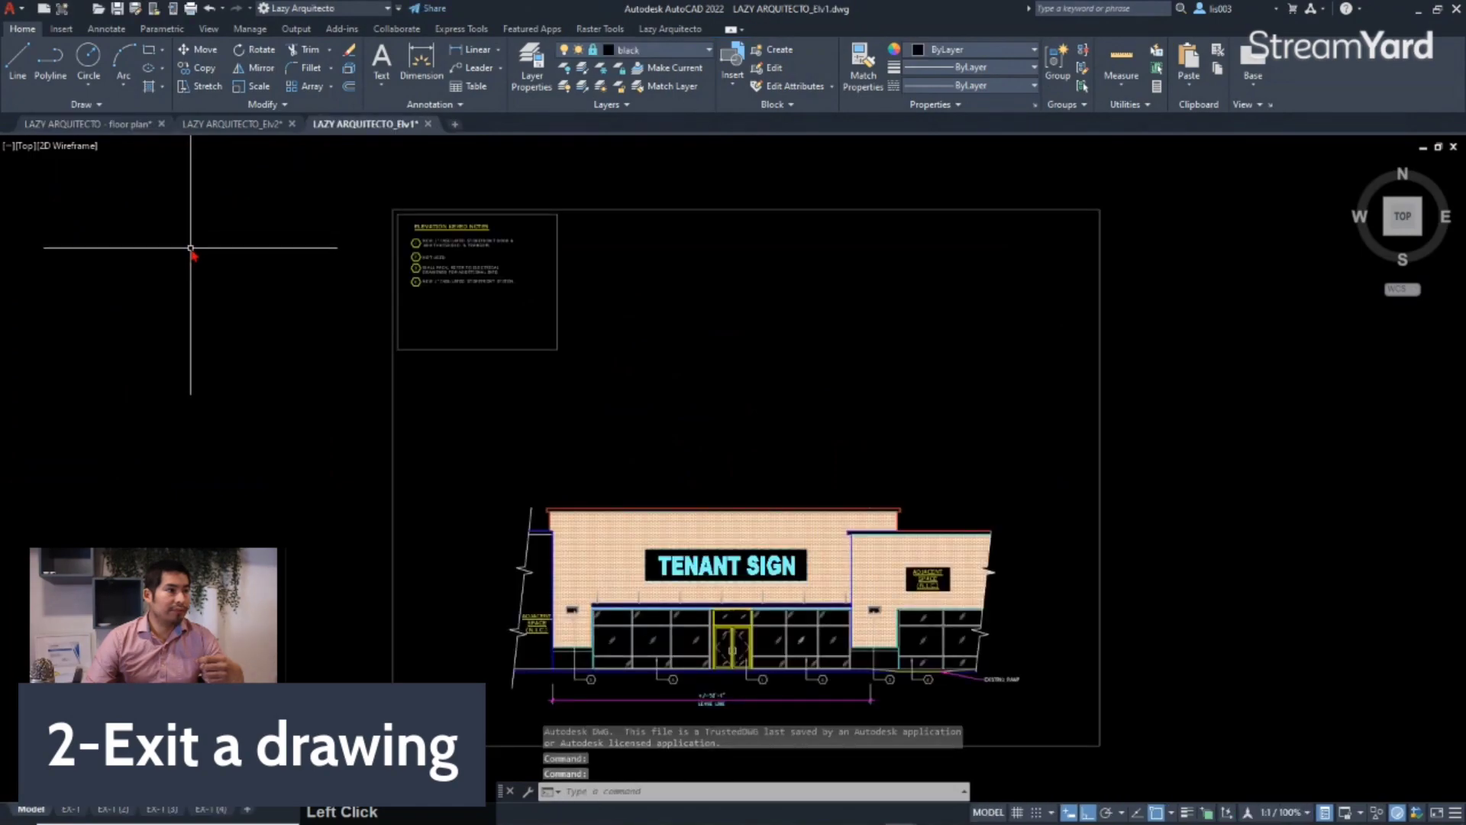
left_click_drag(341, 134, 53, 125)
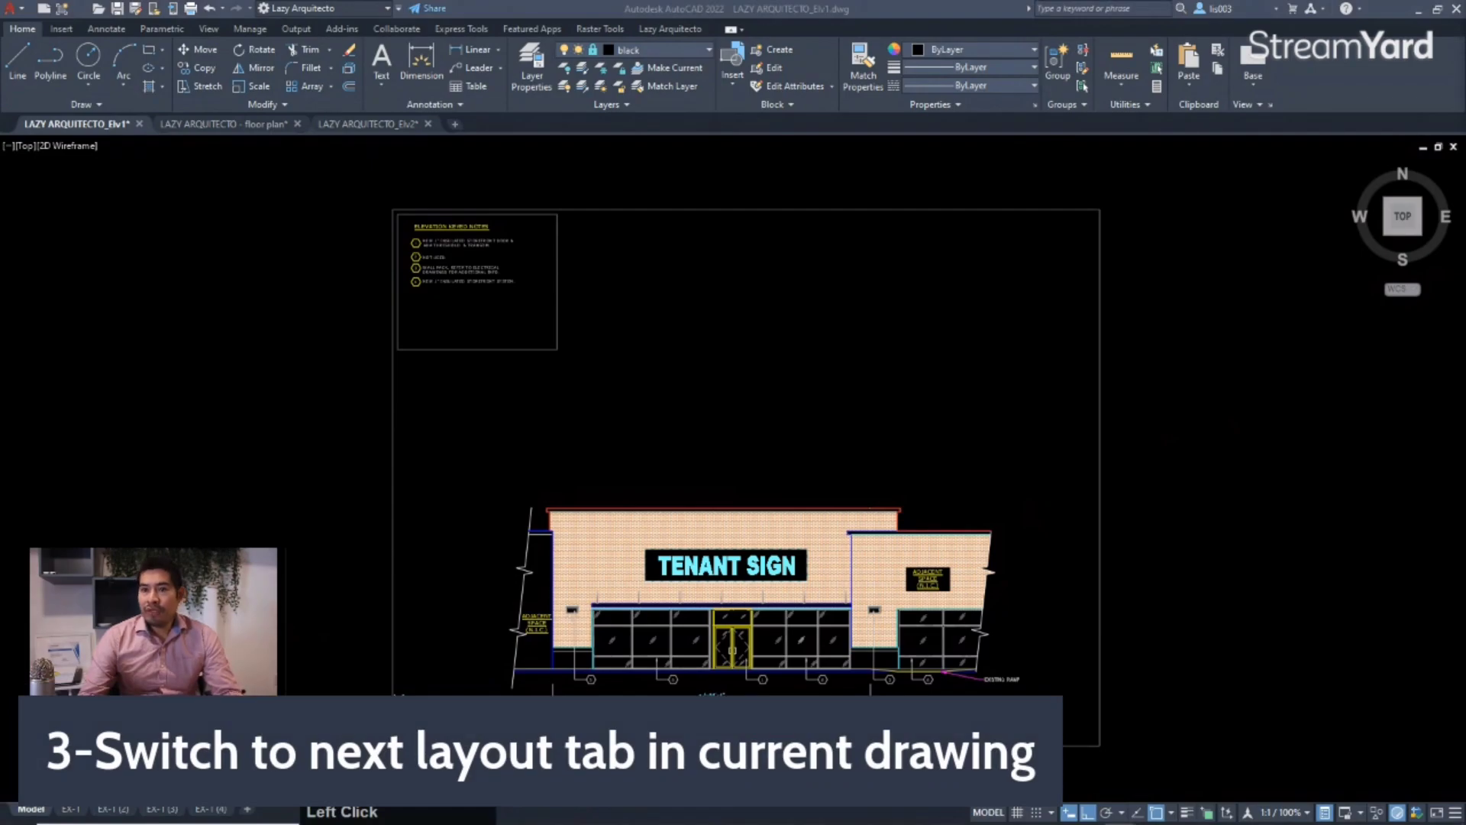
Switch forward through the current drawing's layouts, from Model through EX-1 to EX-1 (4).
left_click(949, 350)
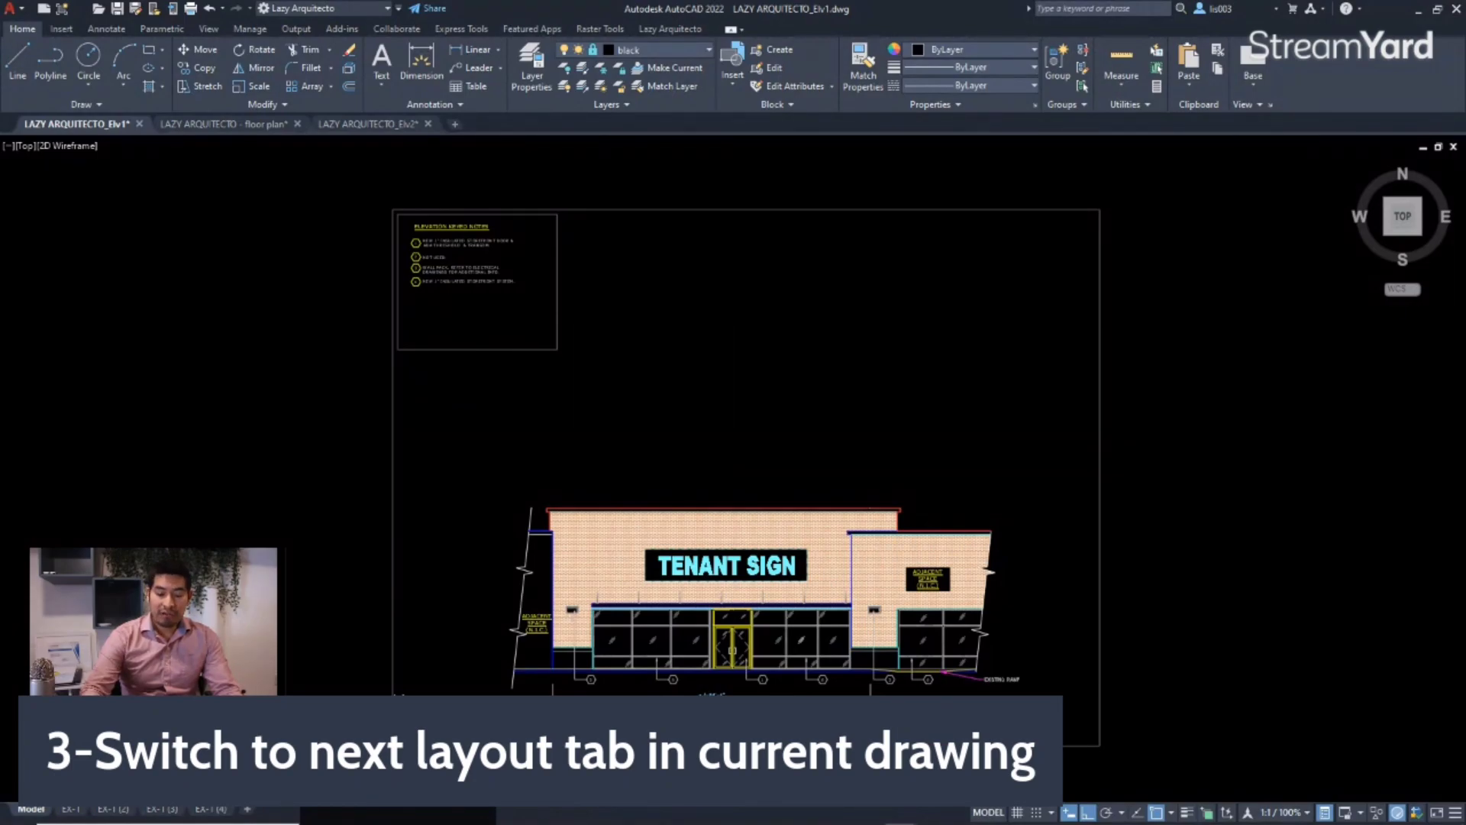
key("ctrl+Page_Down")
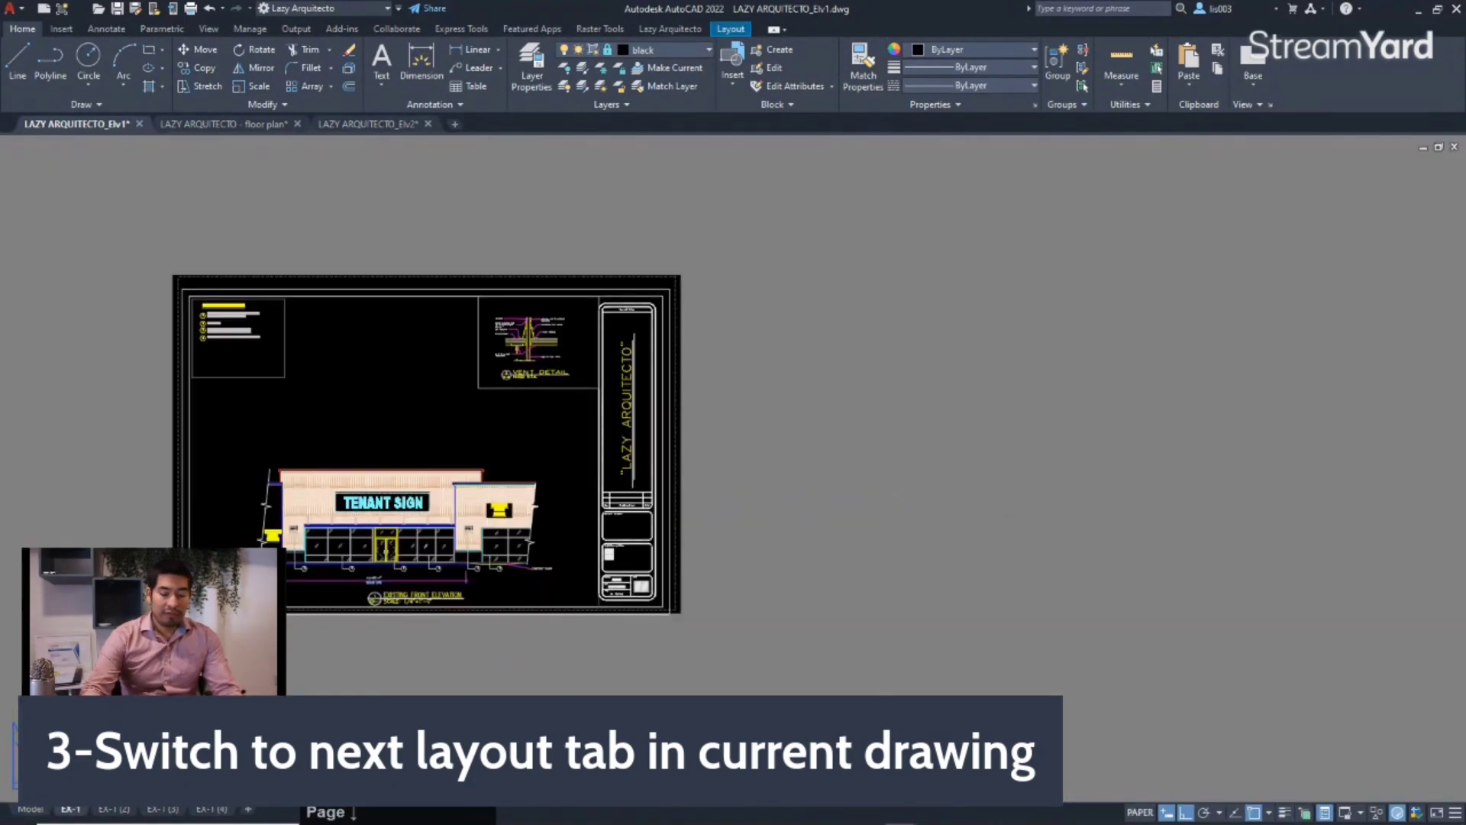
key("ctrl+Page_Down")
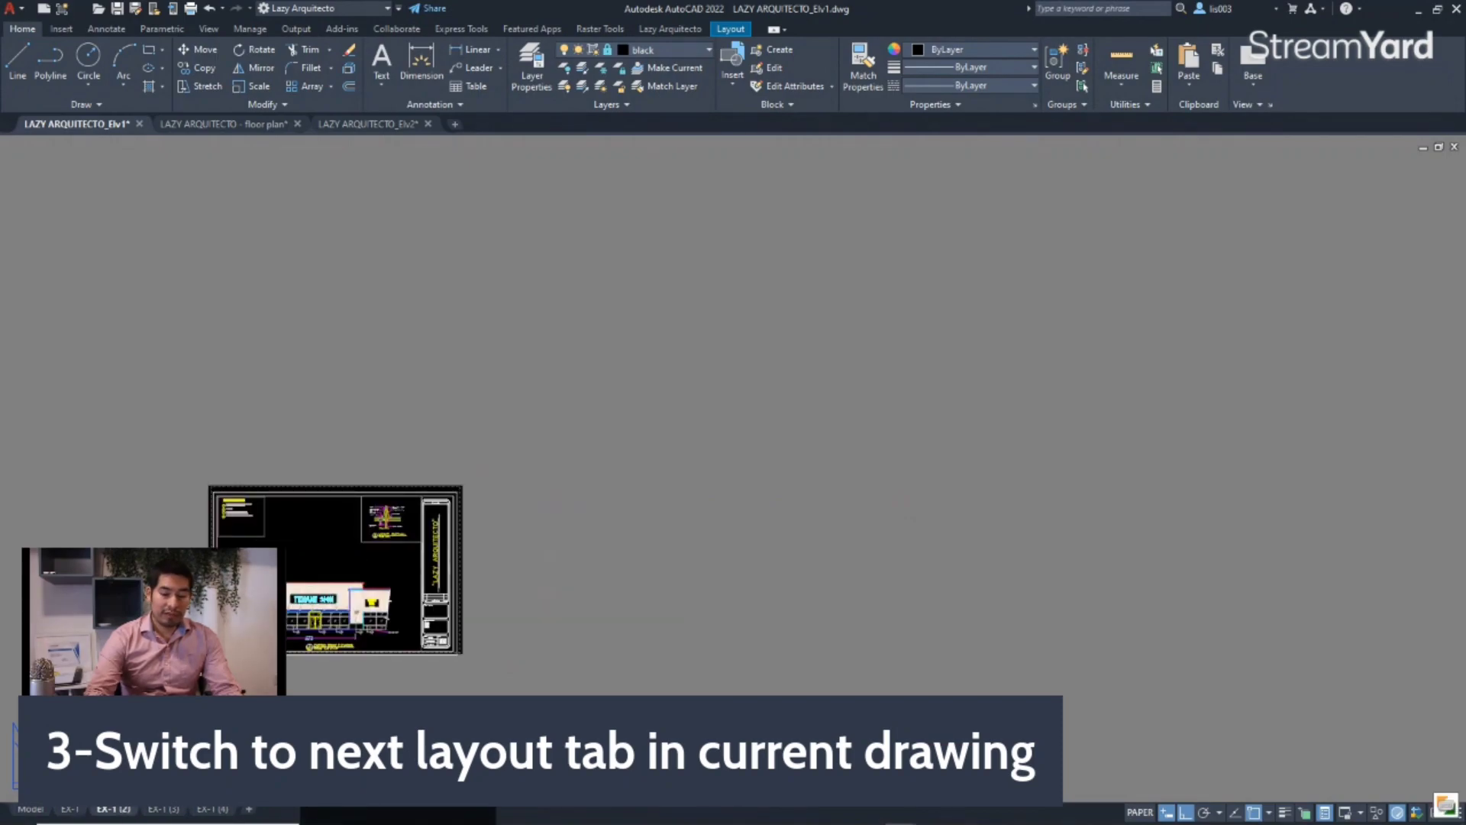
key("ctrl+Page_Down")
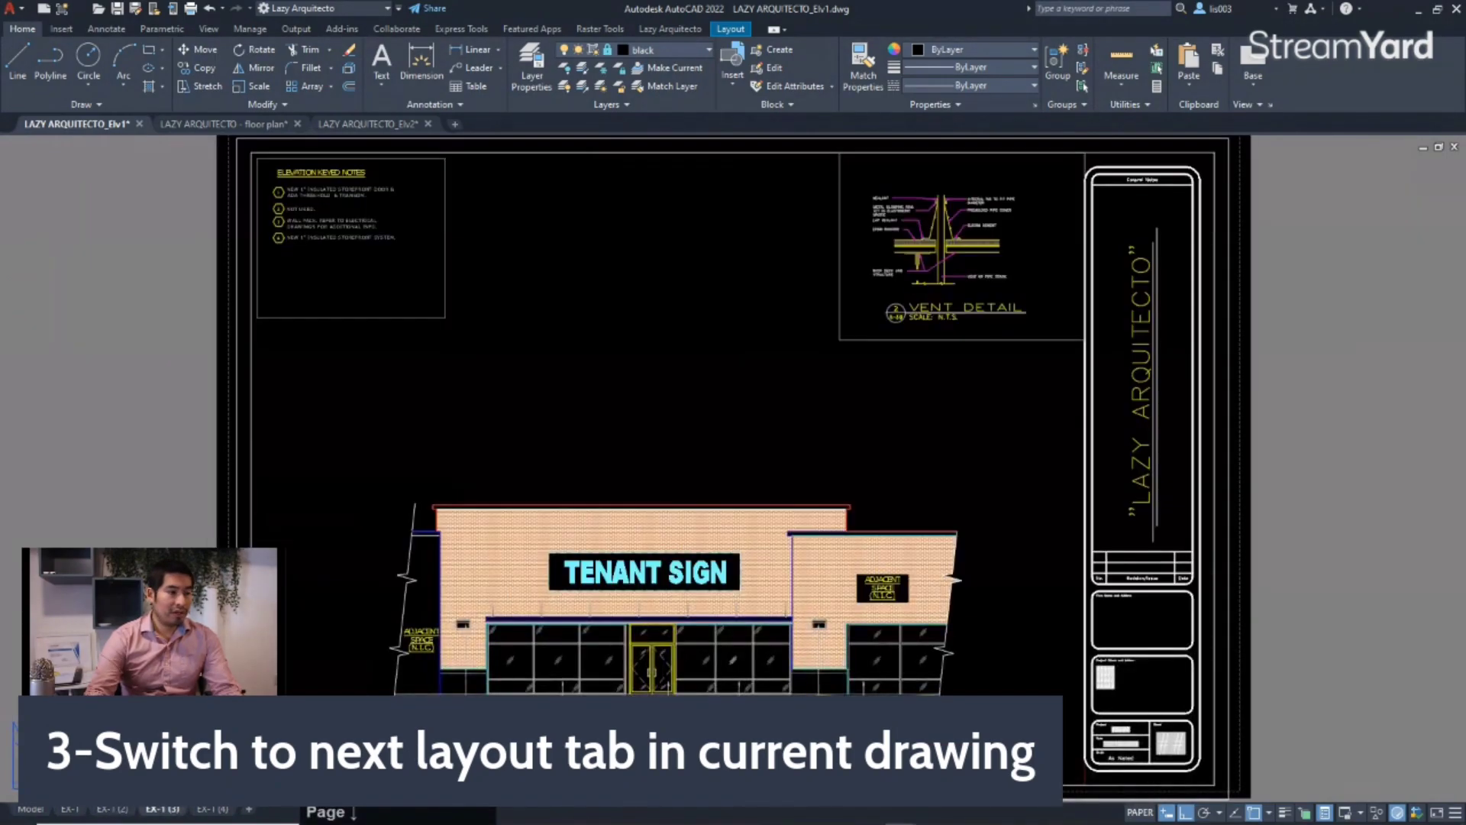
key("ctrl+Page_Down")
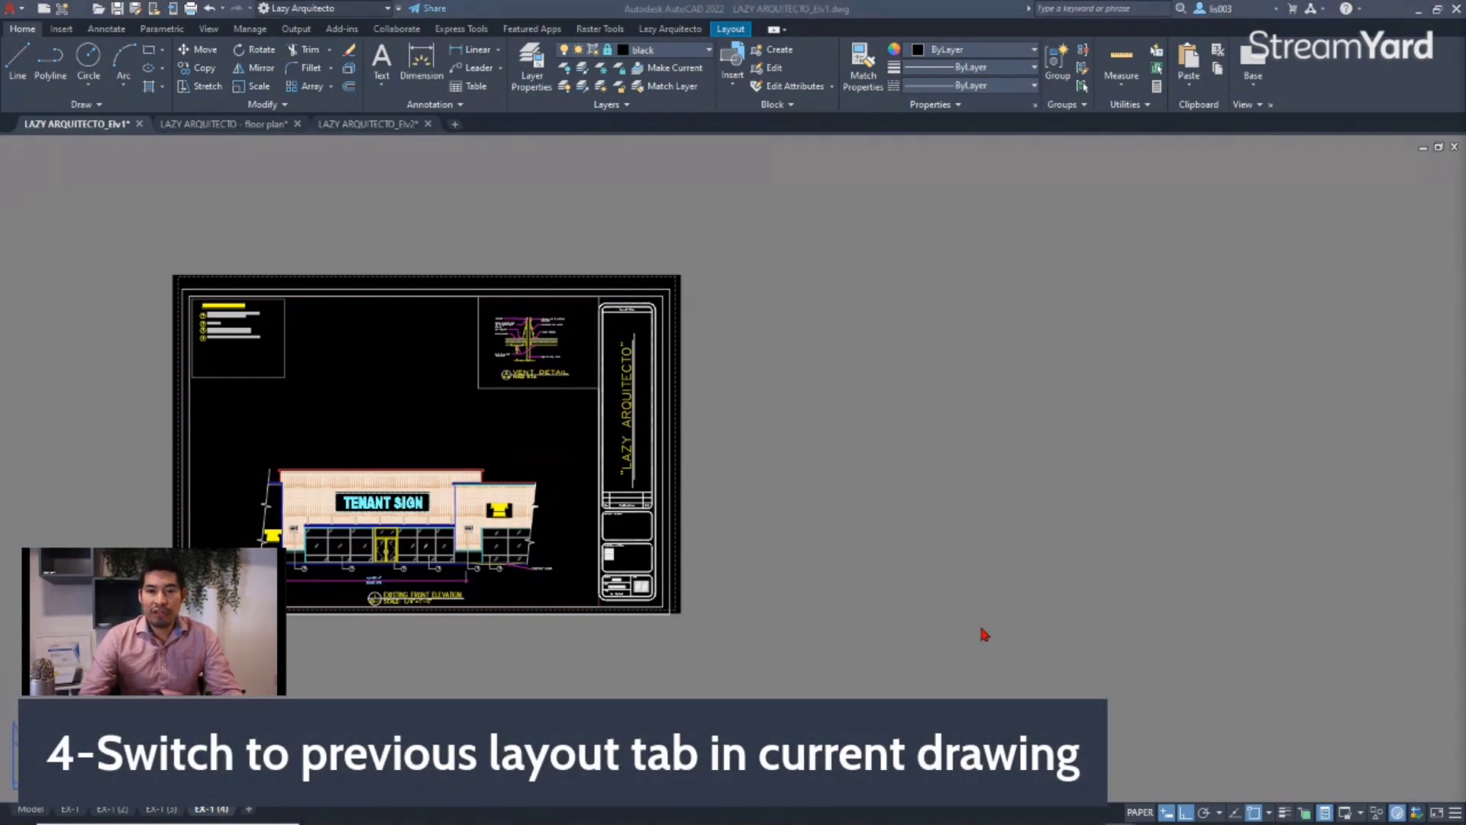
Switch backward through the layouts from EX-1 (4) to Model space.
left_click(953, 606)
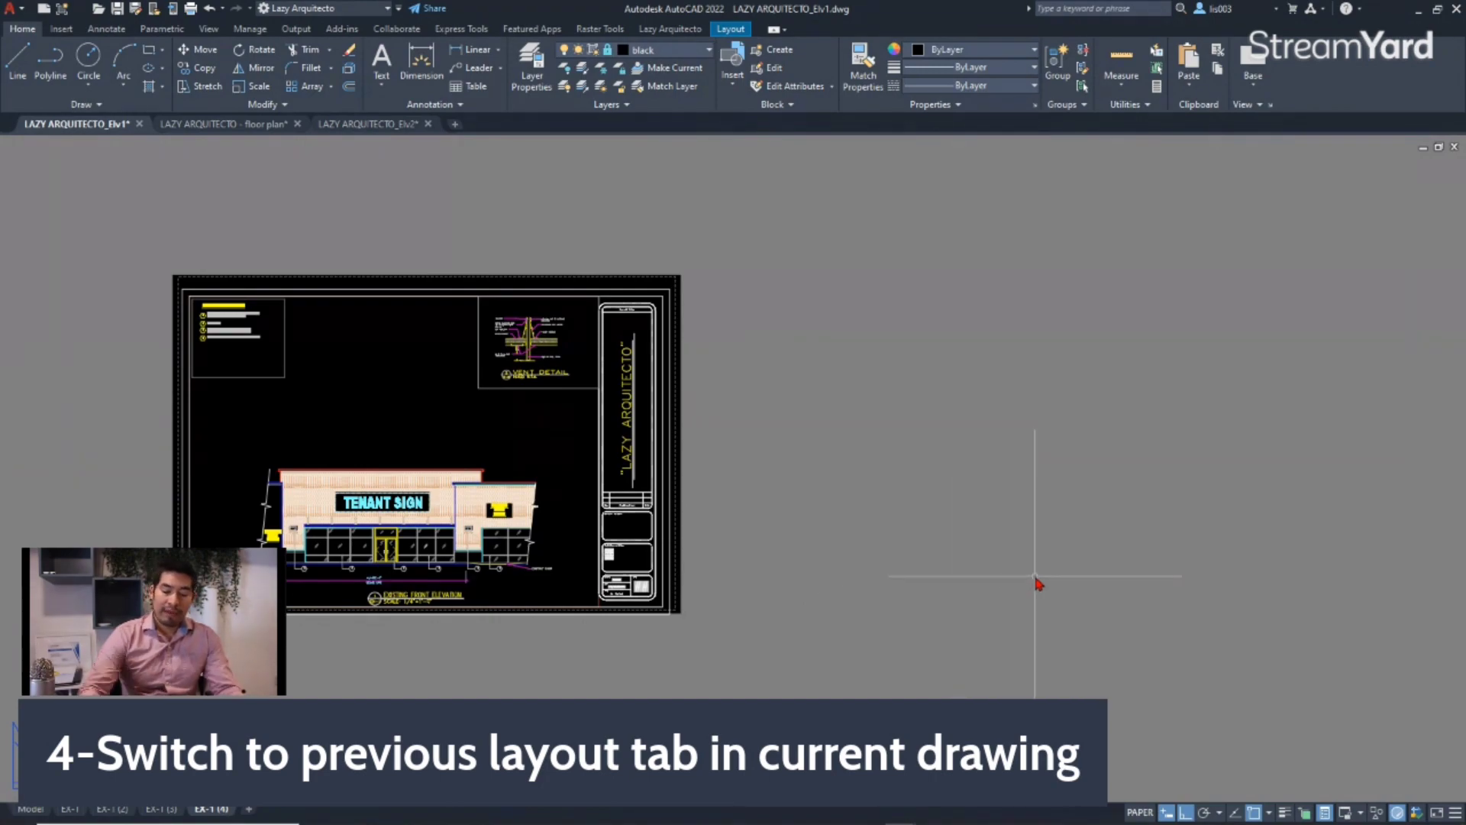
key("ctrl+Page_Up")
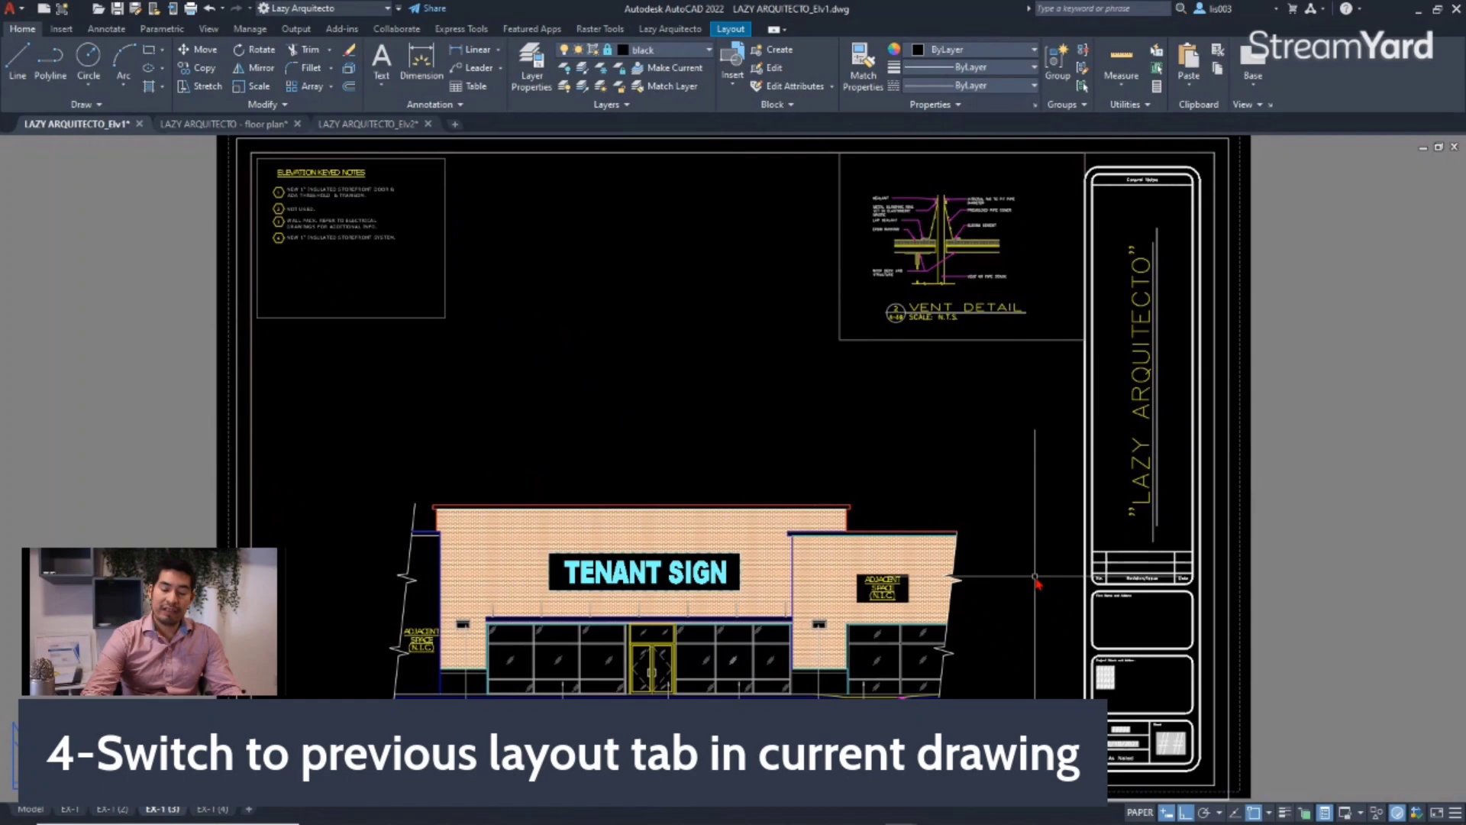
key("ctrl+Page_Up")
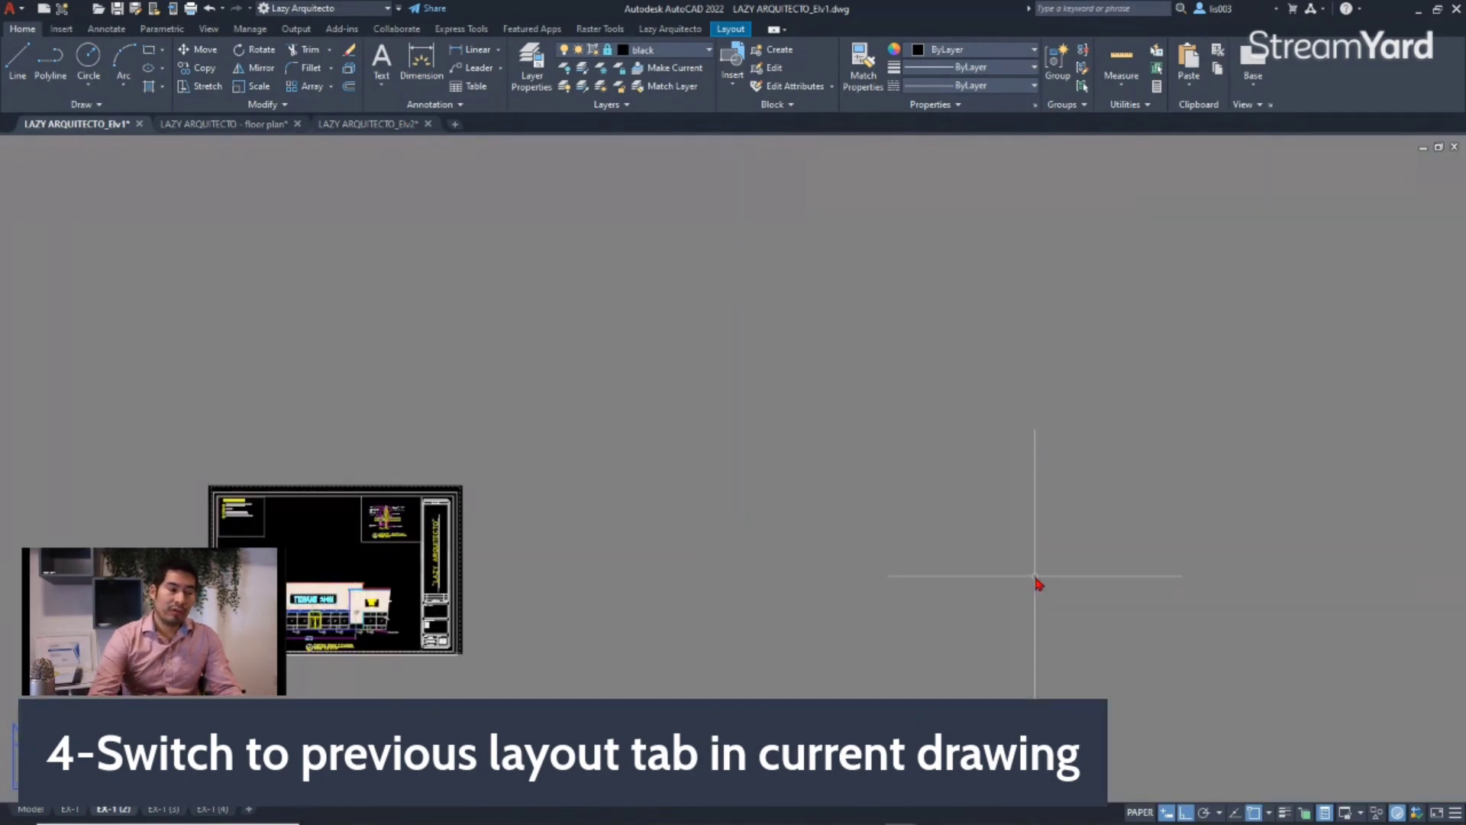
key("ctrl+Page_Up")
key("ctrl+Page_Up")
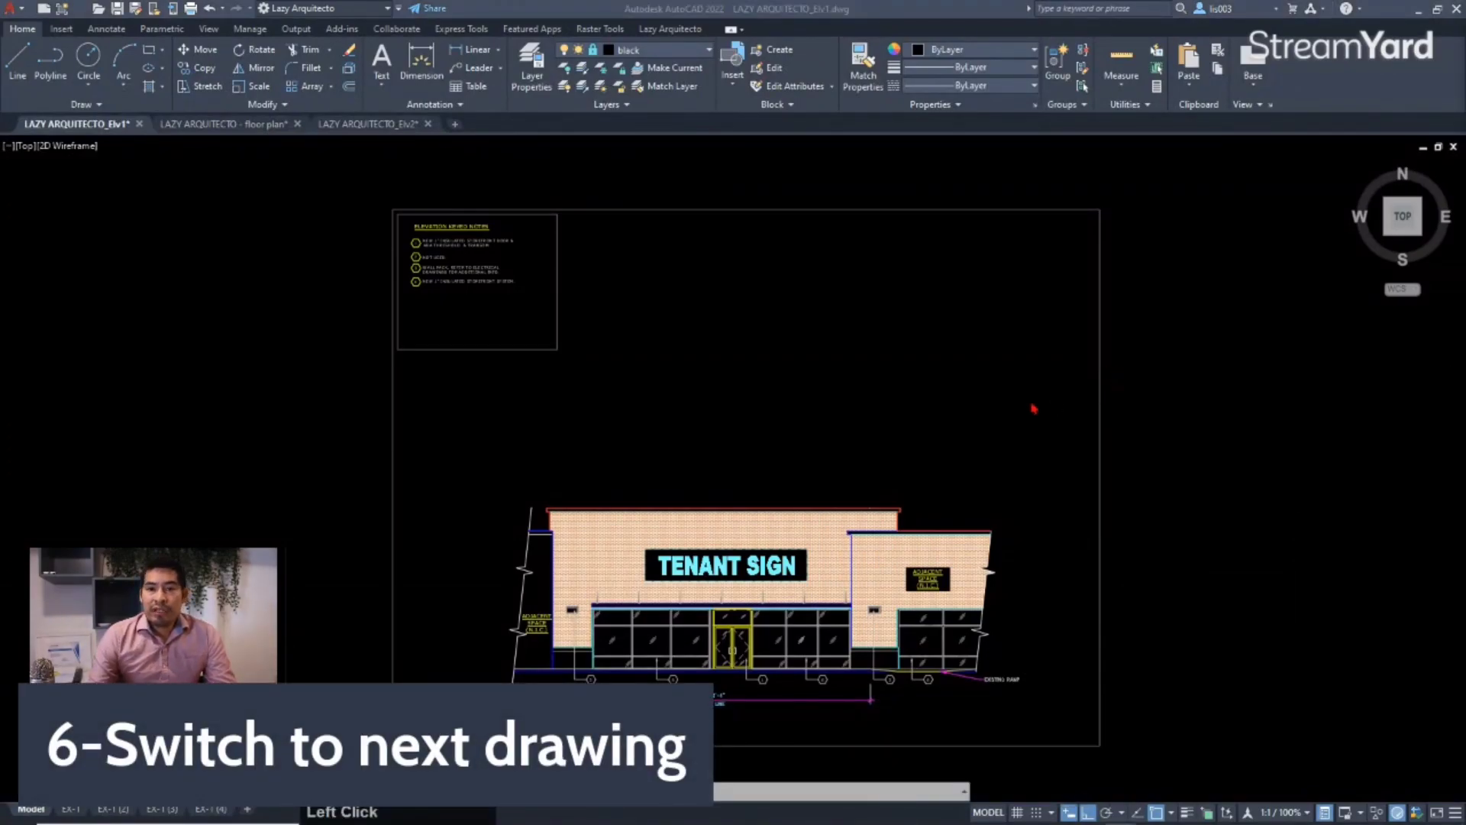
Switch forward through the open drawings, from LAZY ARQUITECTO_Elv1 past the floor plan to LAZY ARQUITECTO_Elv2.
left_click(972, 370)
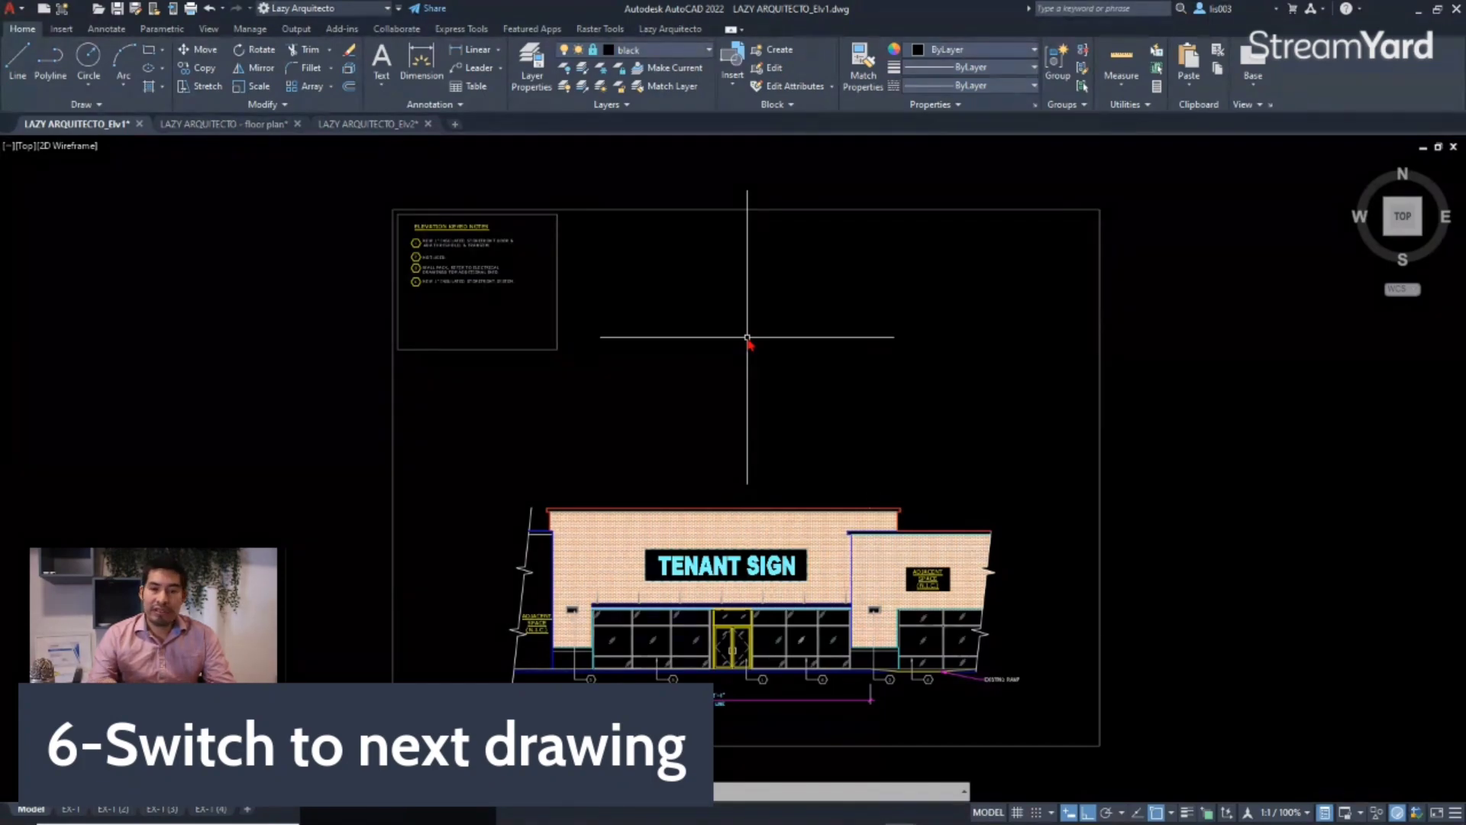
key("ctrl+Tab")
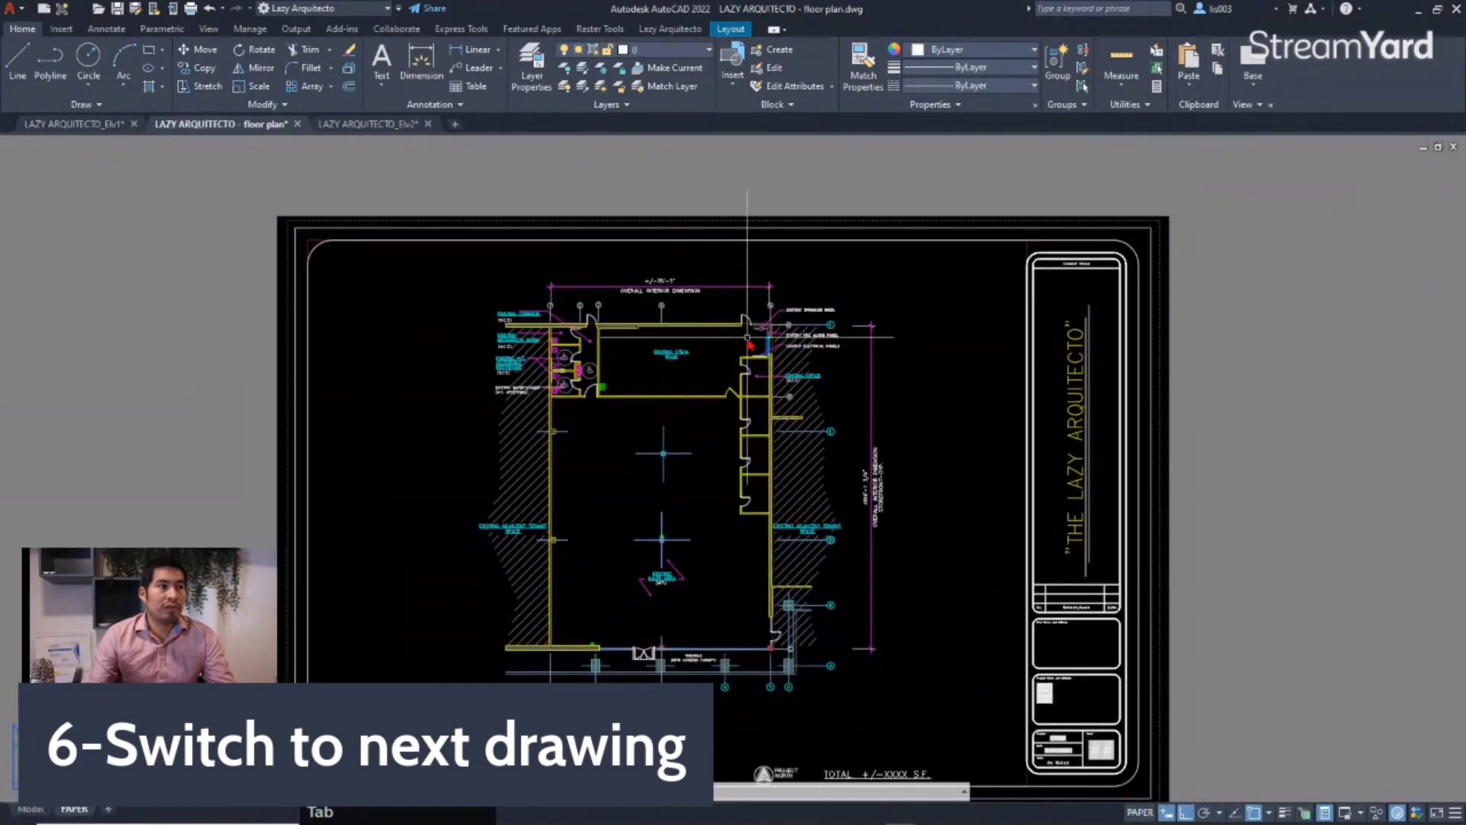
mouse_move(240, 131)
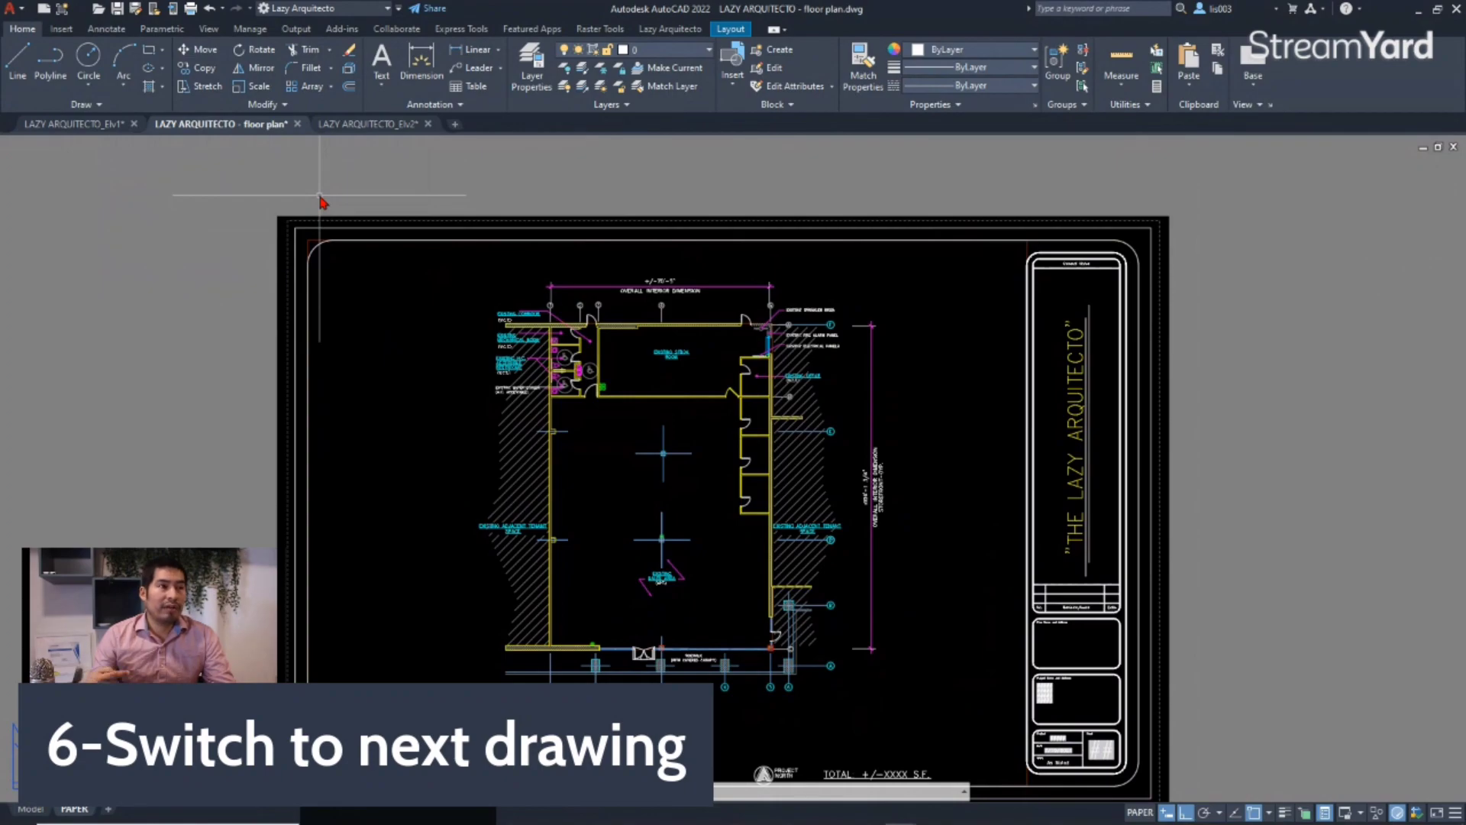
key("ctrl+Tab")
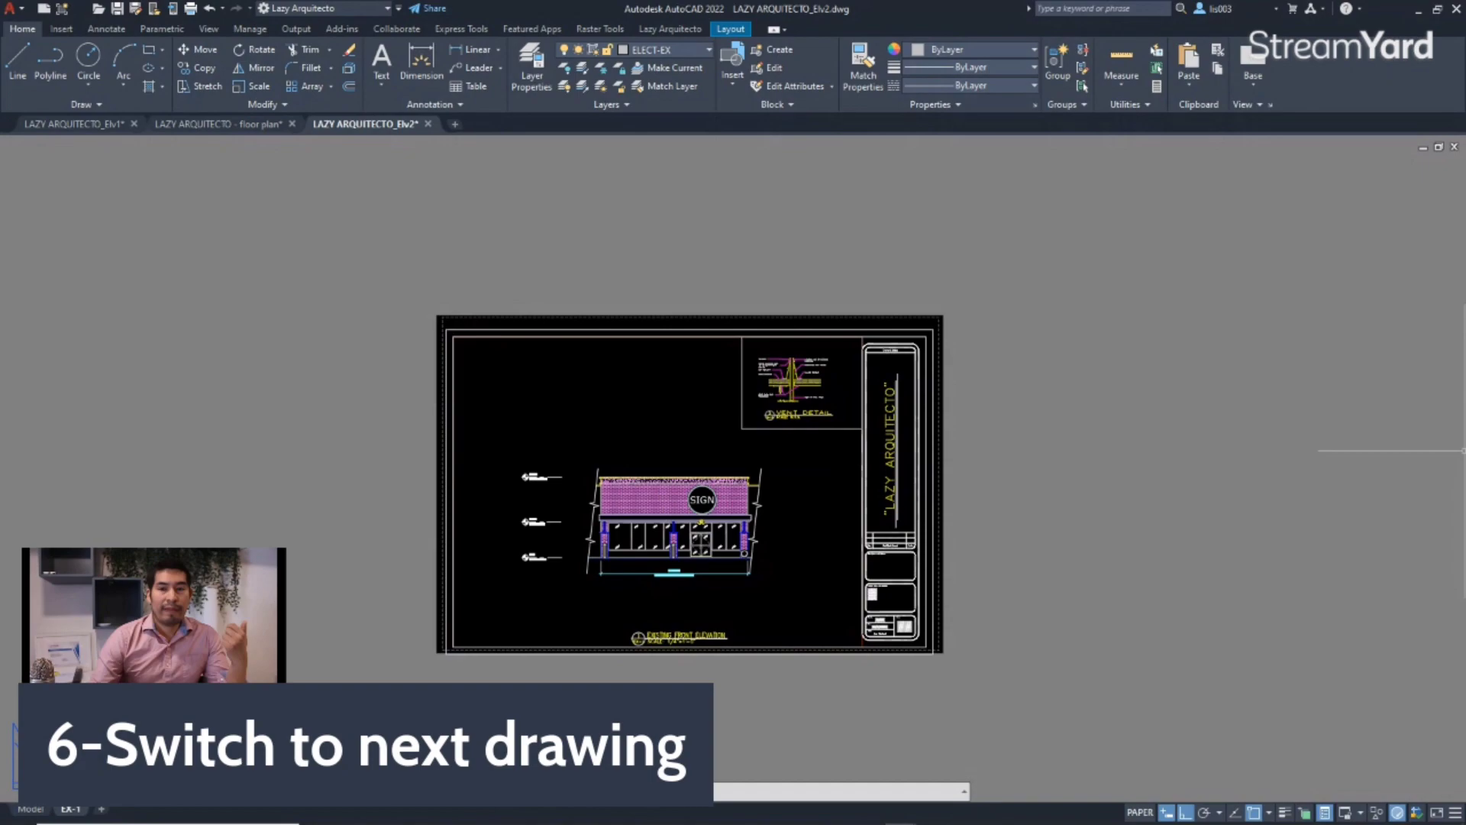
Switch backward through the open drawings, from LAZY ARQUITECTO_Elv2 past the floor plan to LAZY ARQUITECTO_Elv1.
left_click(1464, 451)
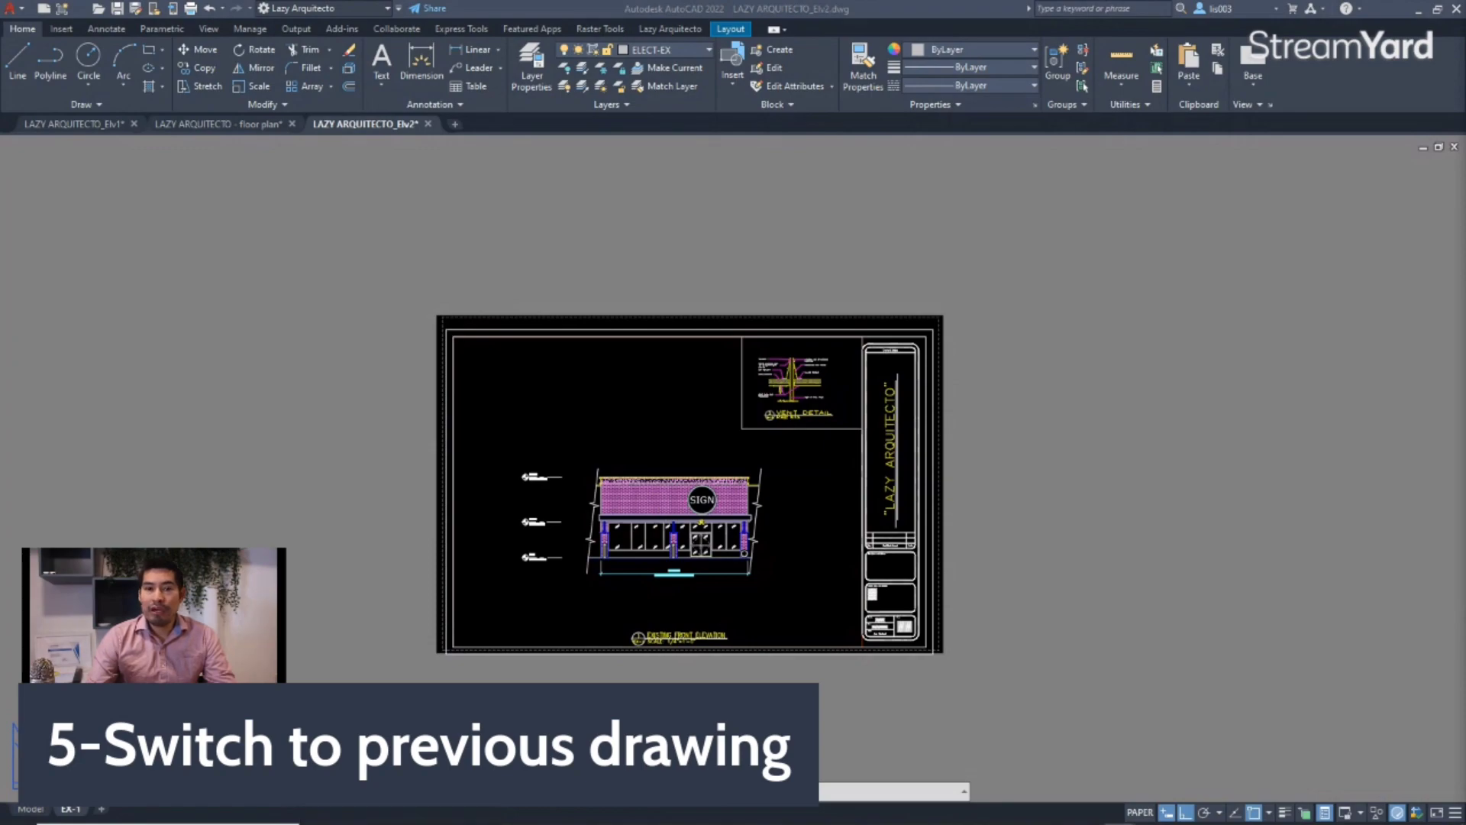
left_click(1190, 416)
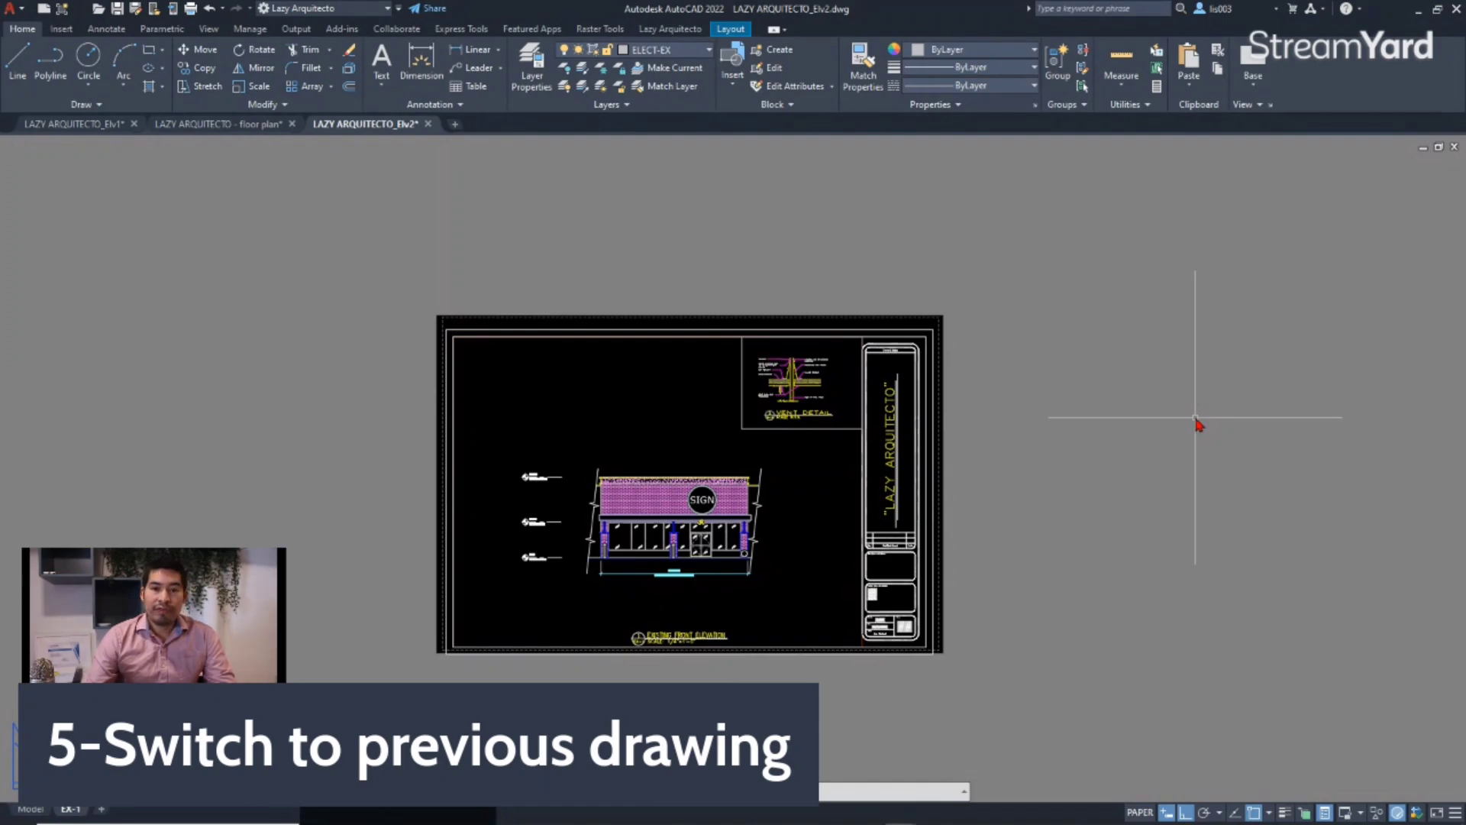
key("ctrl+shift+Tab")
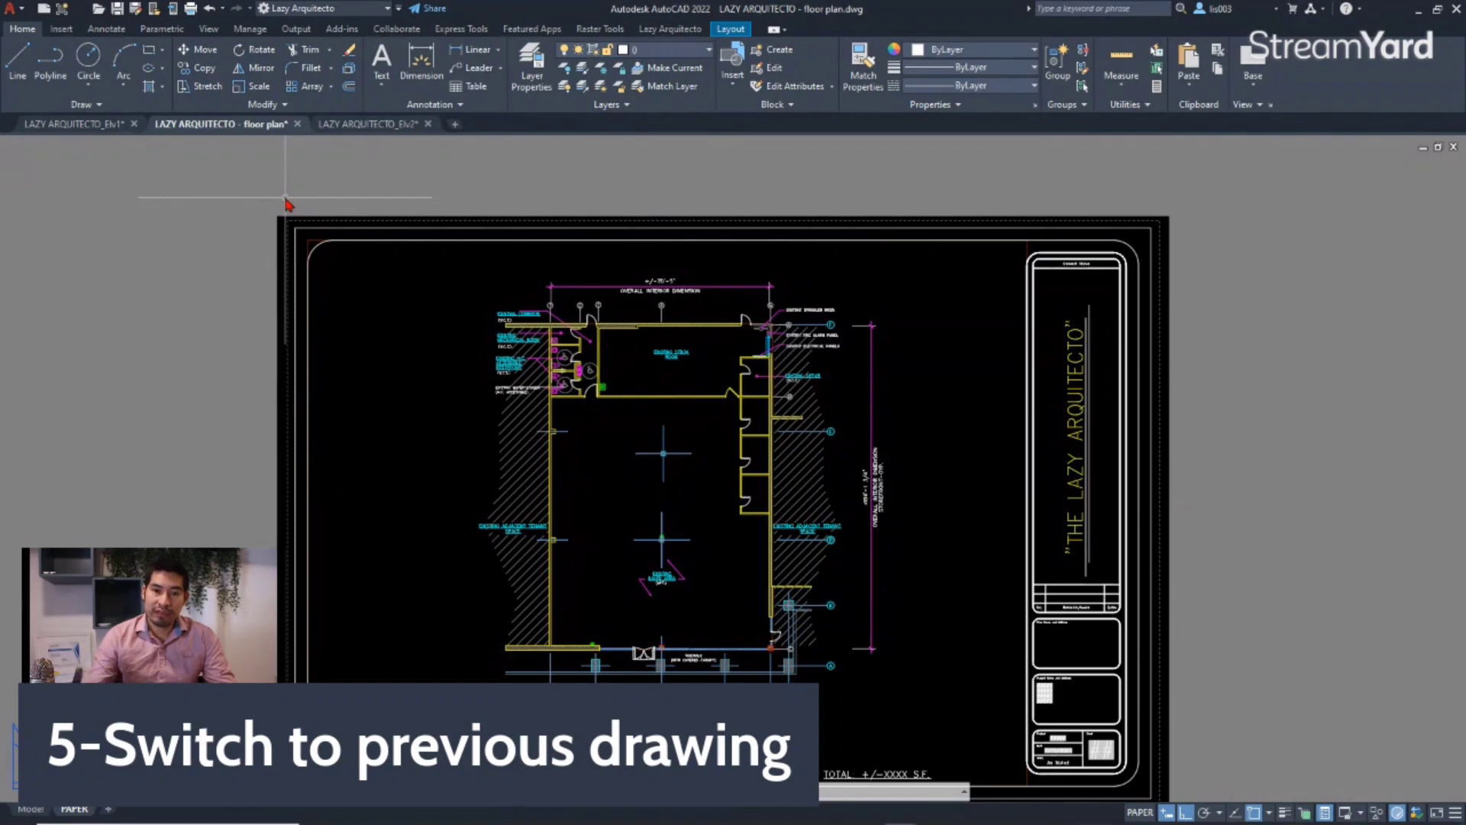
key("ctrl+shift+Tab")
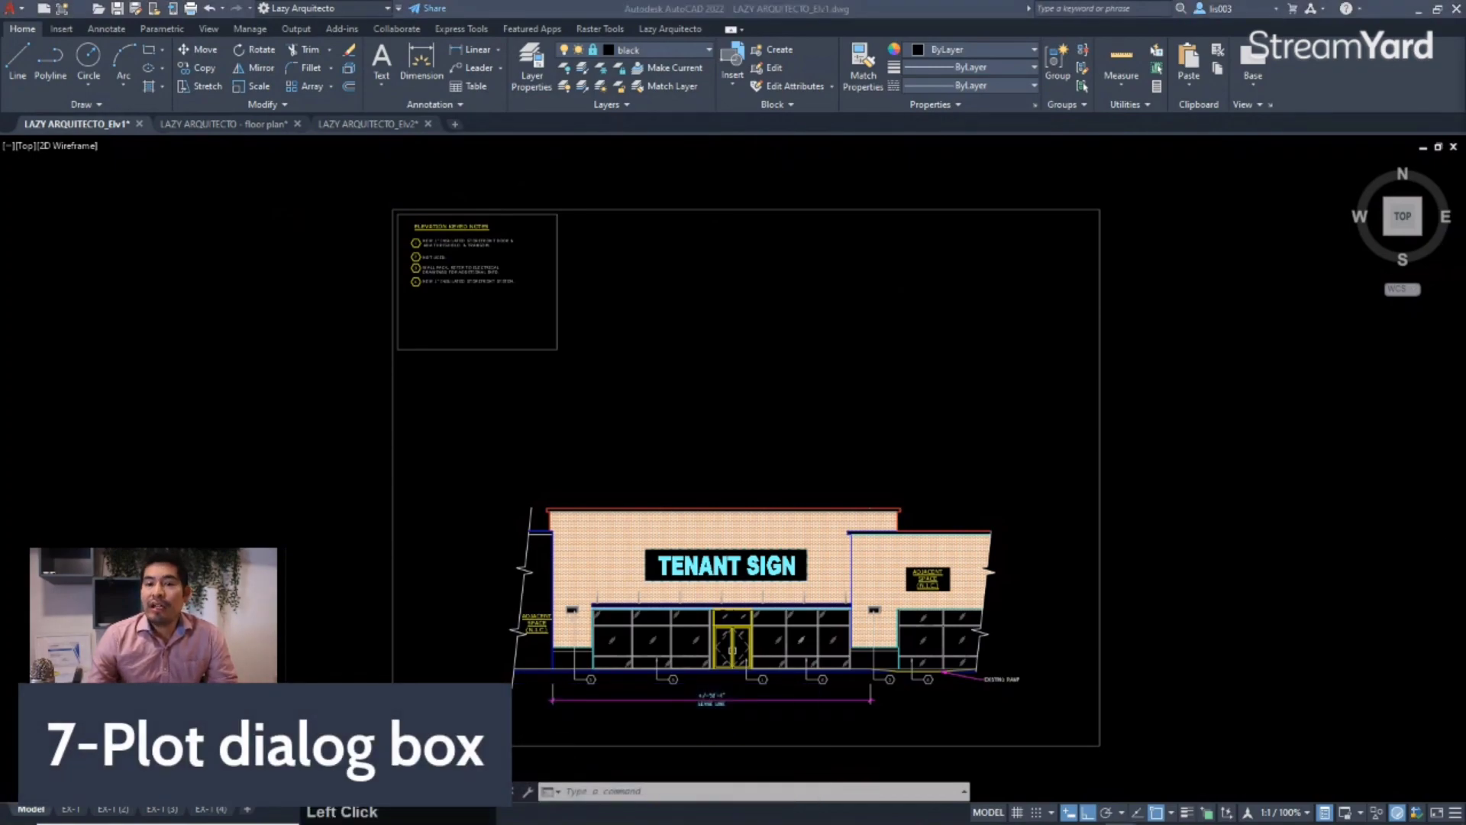
Activate the EX-1 layout of LAZY ARQUITECTO_Elv1 and fit the whole sheet in view.
left_click(714, 451)
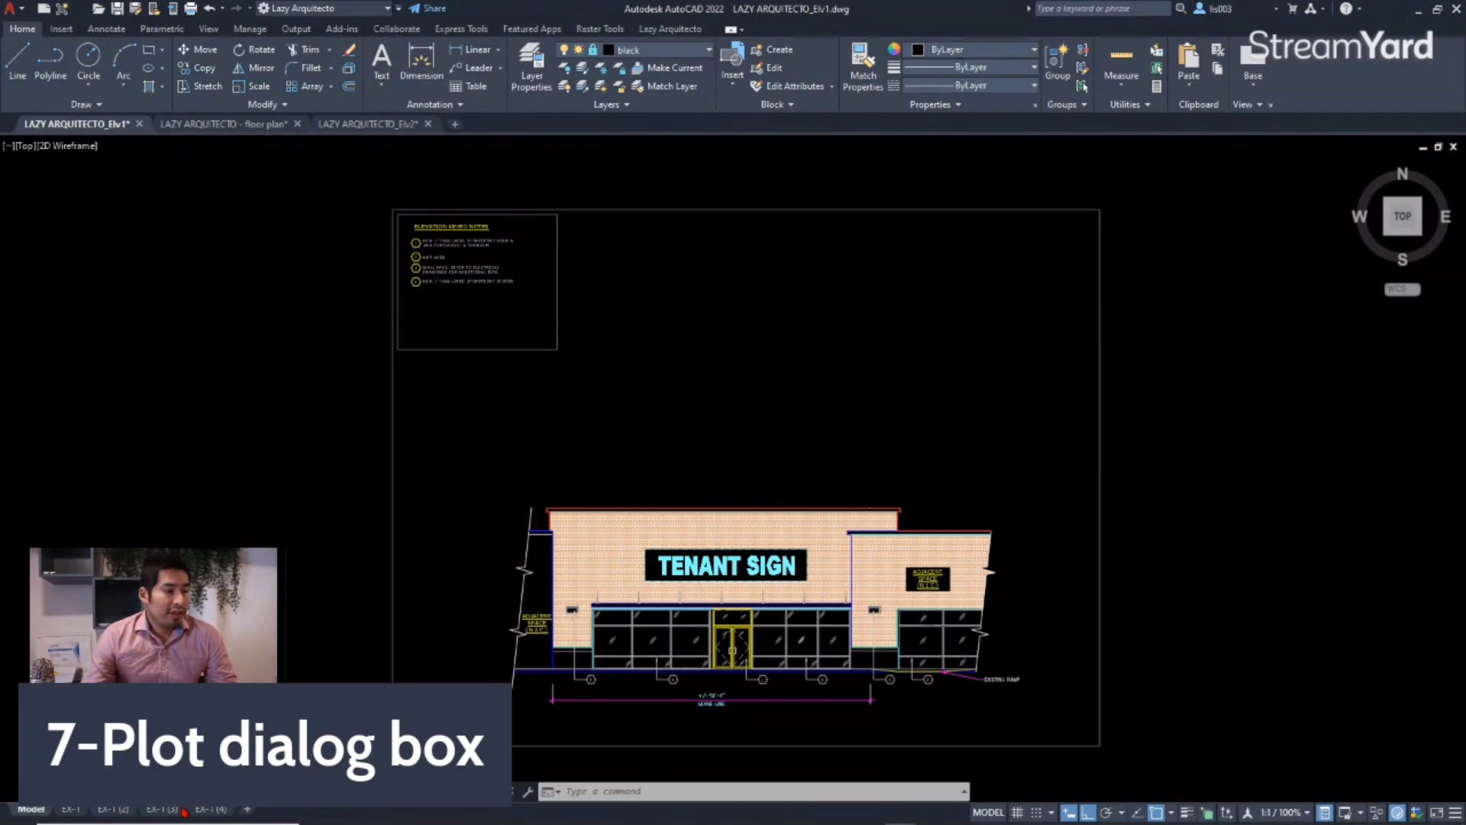
left_click(73, 812)
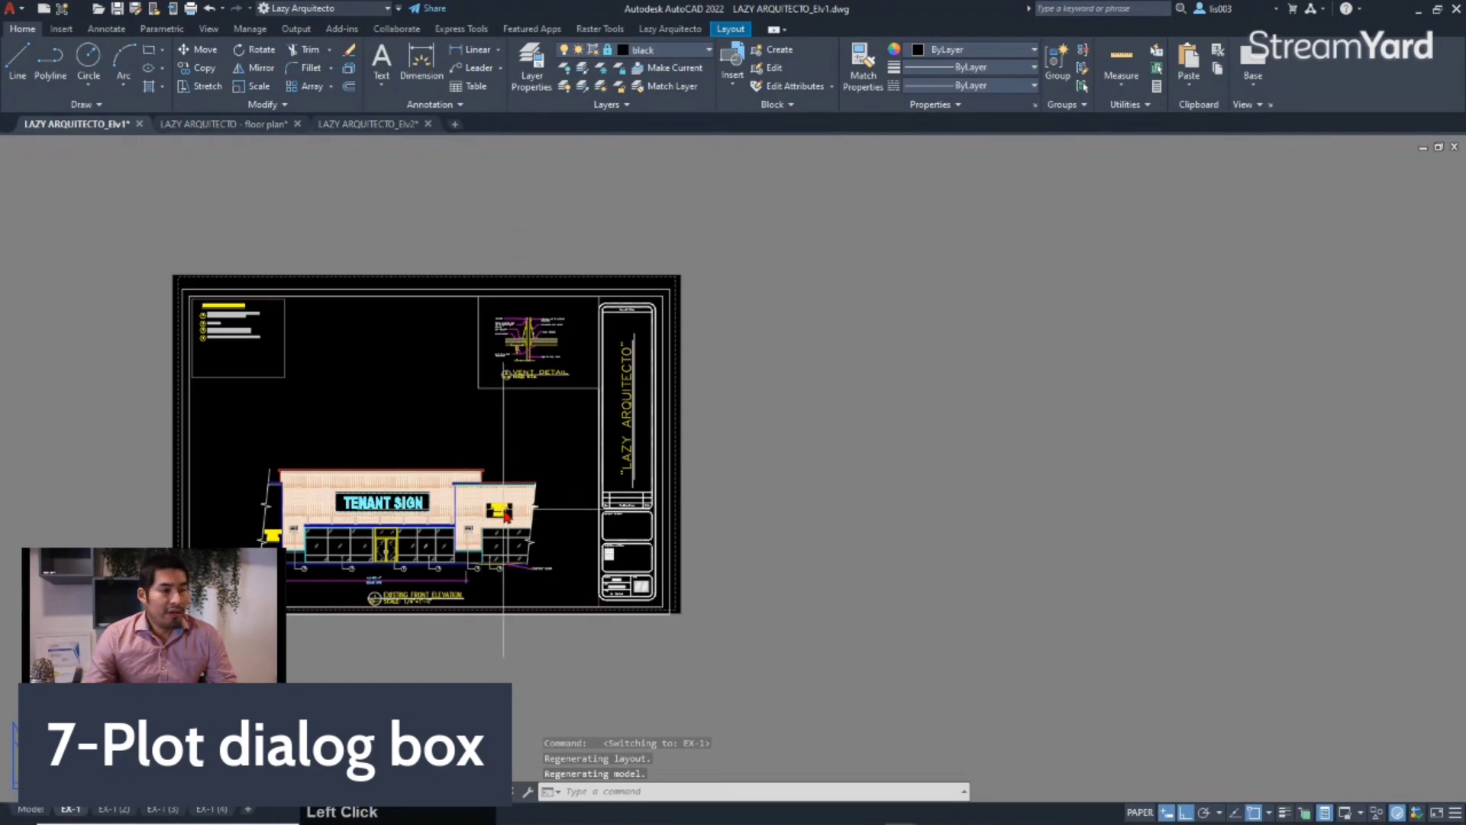
middle_click(750, 485)
middle_click(750, 485)
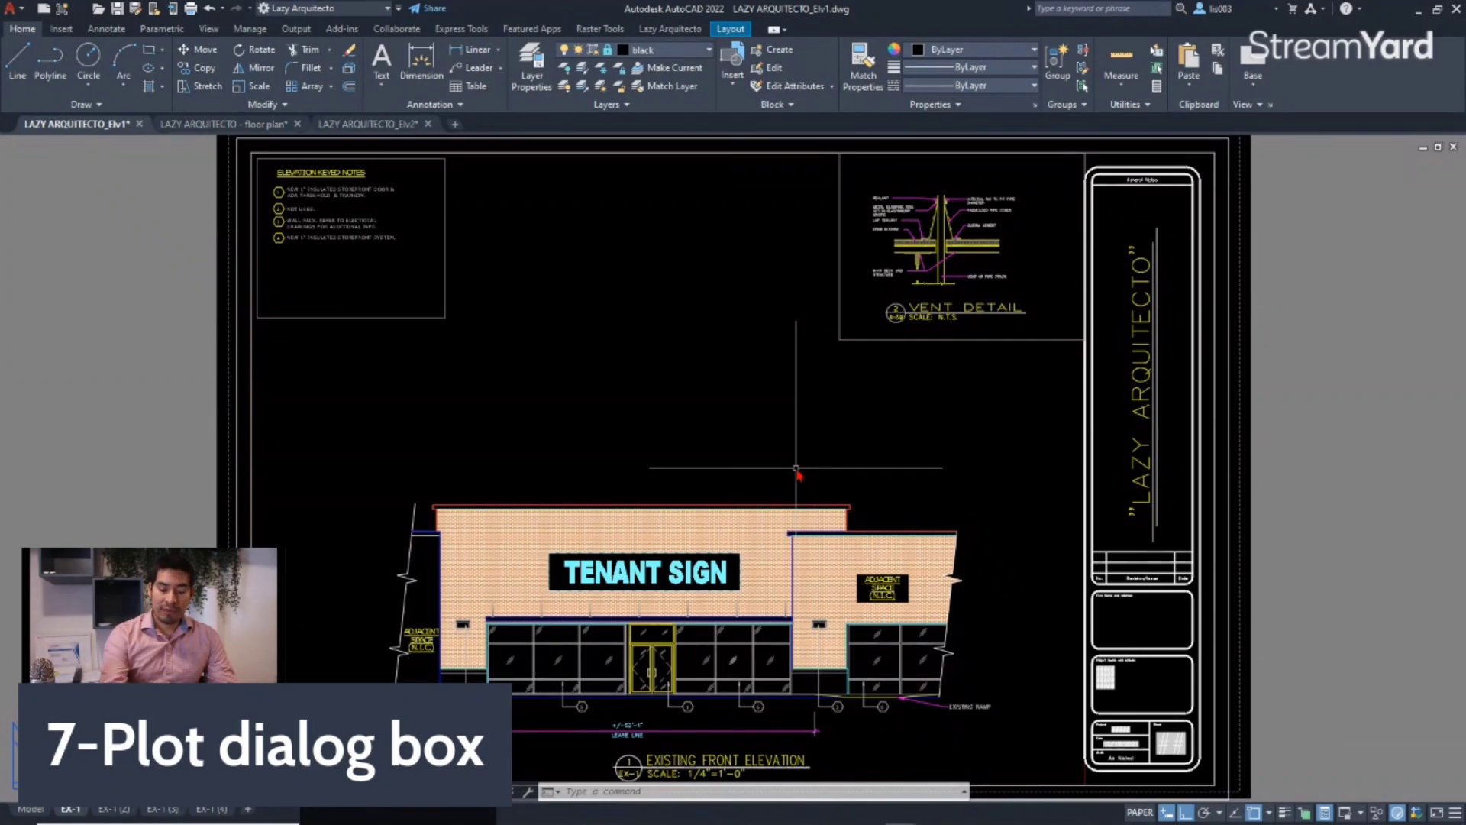
Open the Plot dialog for the EX-1 layout, then dismiss it without plotting.
key("ctrl+p")
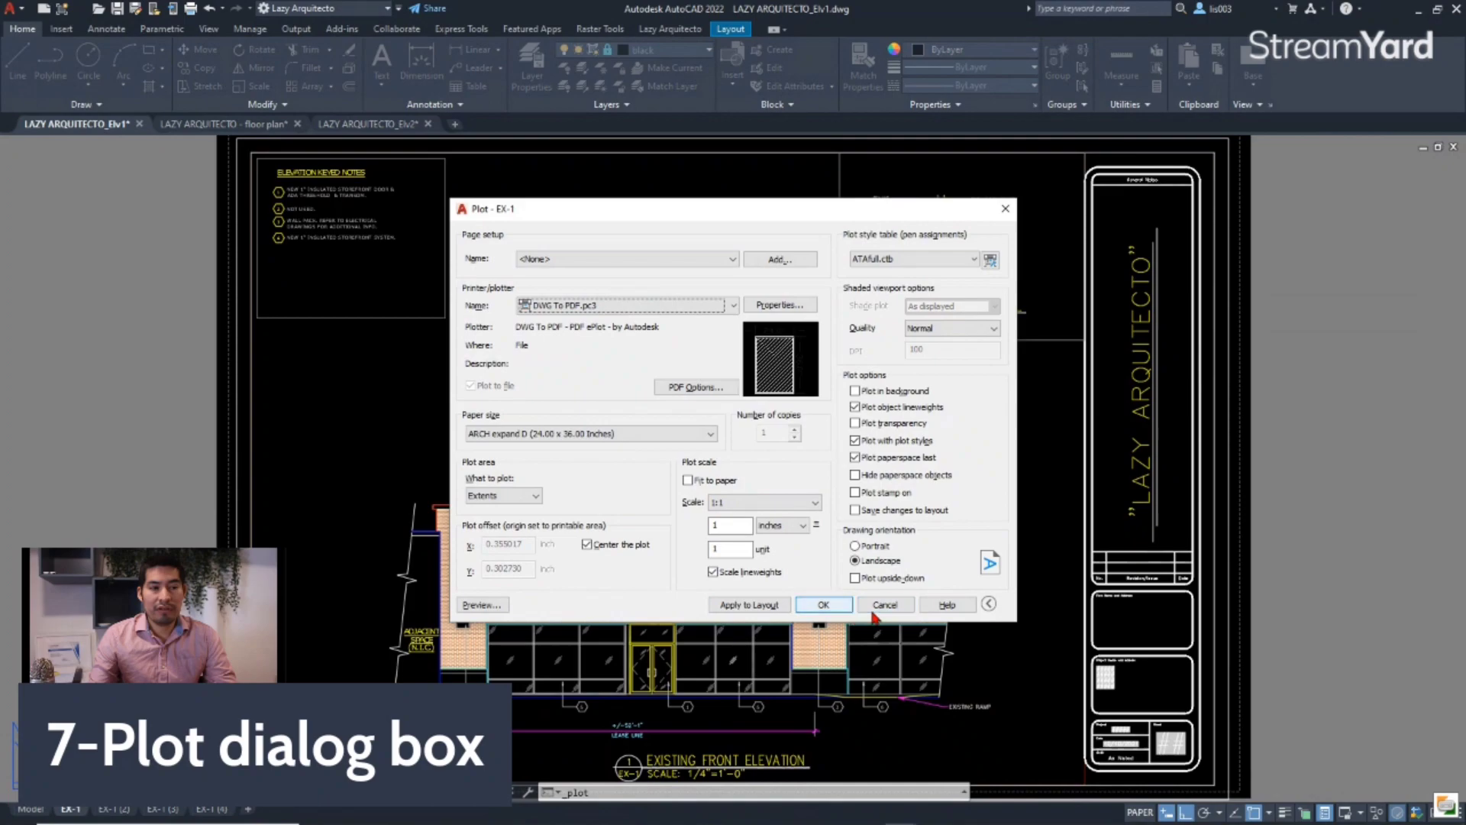
left_click(901, 607)
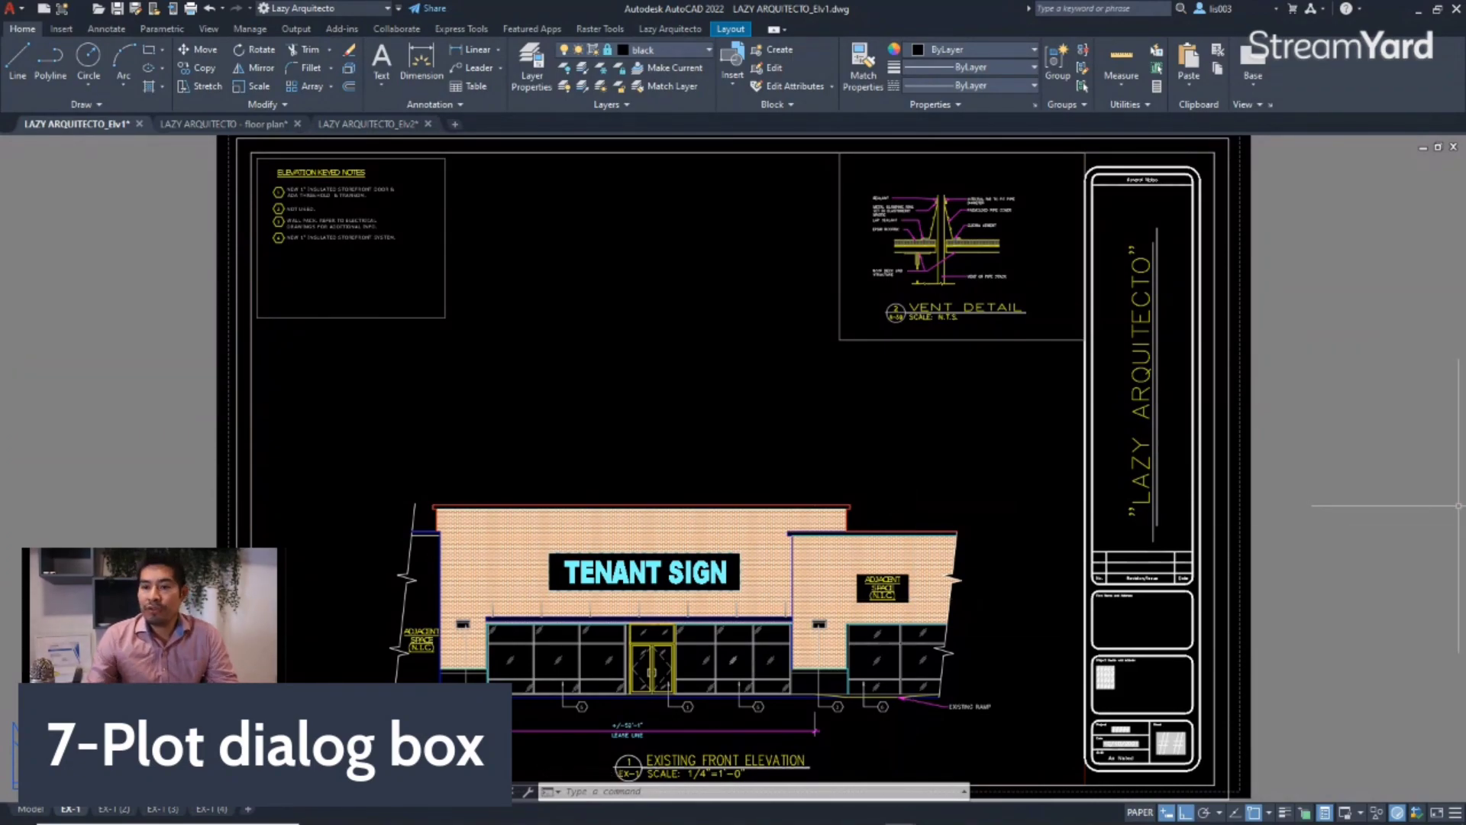
left_click(1458, 506)
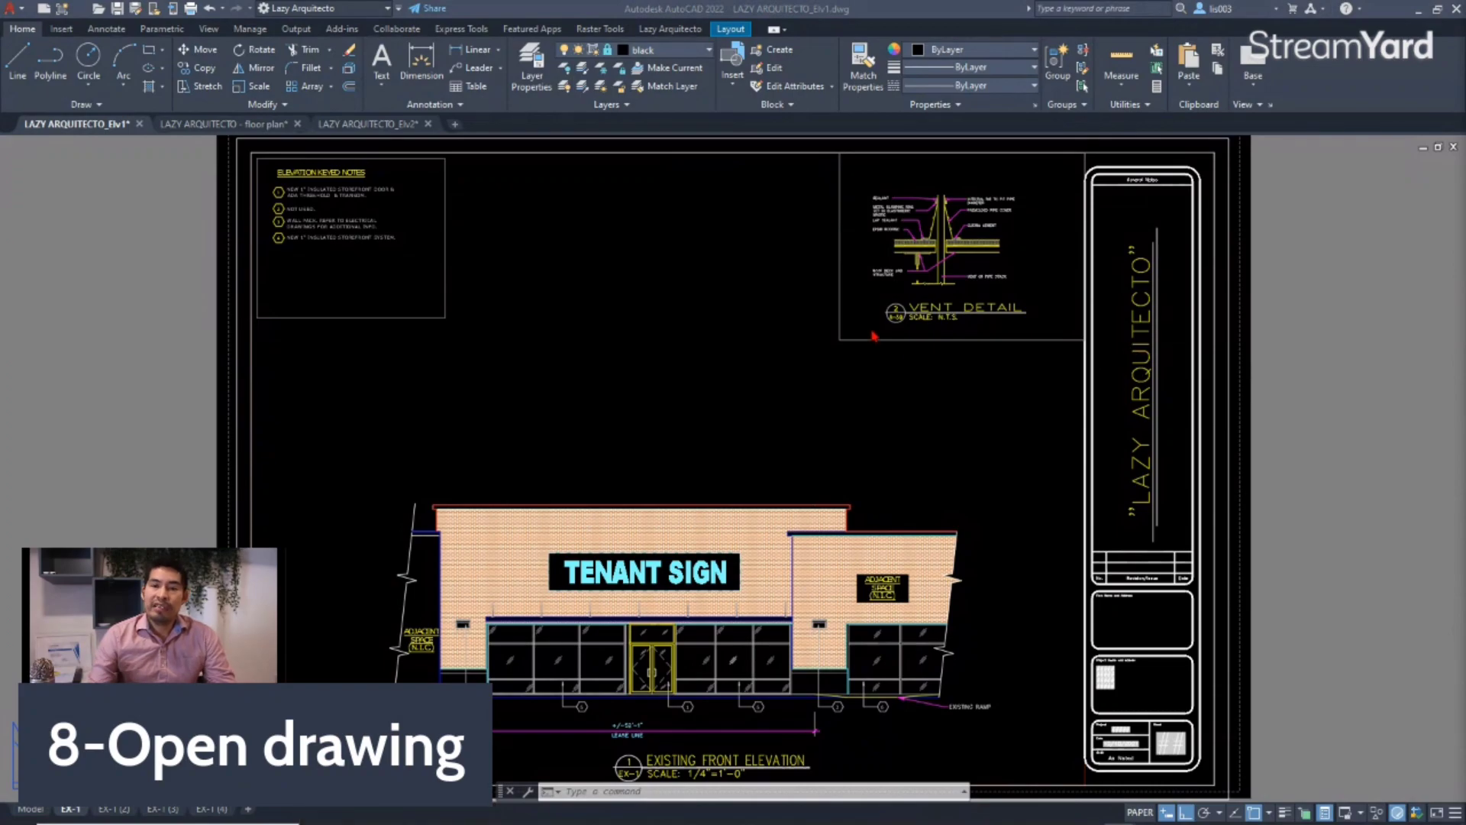
Open the title block drawing X-24x36_TITLEBLOCK.dwg from folder 01.
left_click(766, 379)
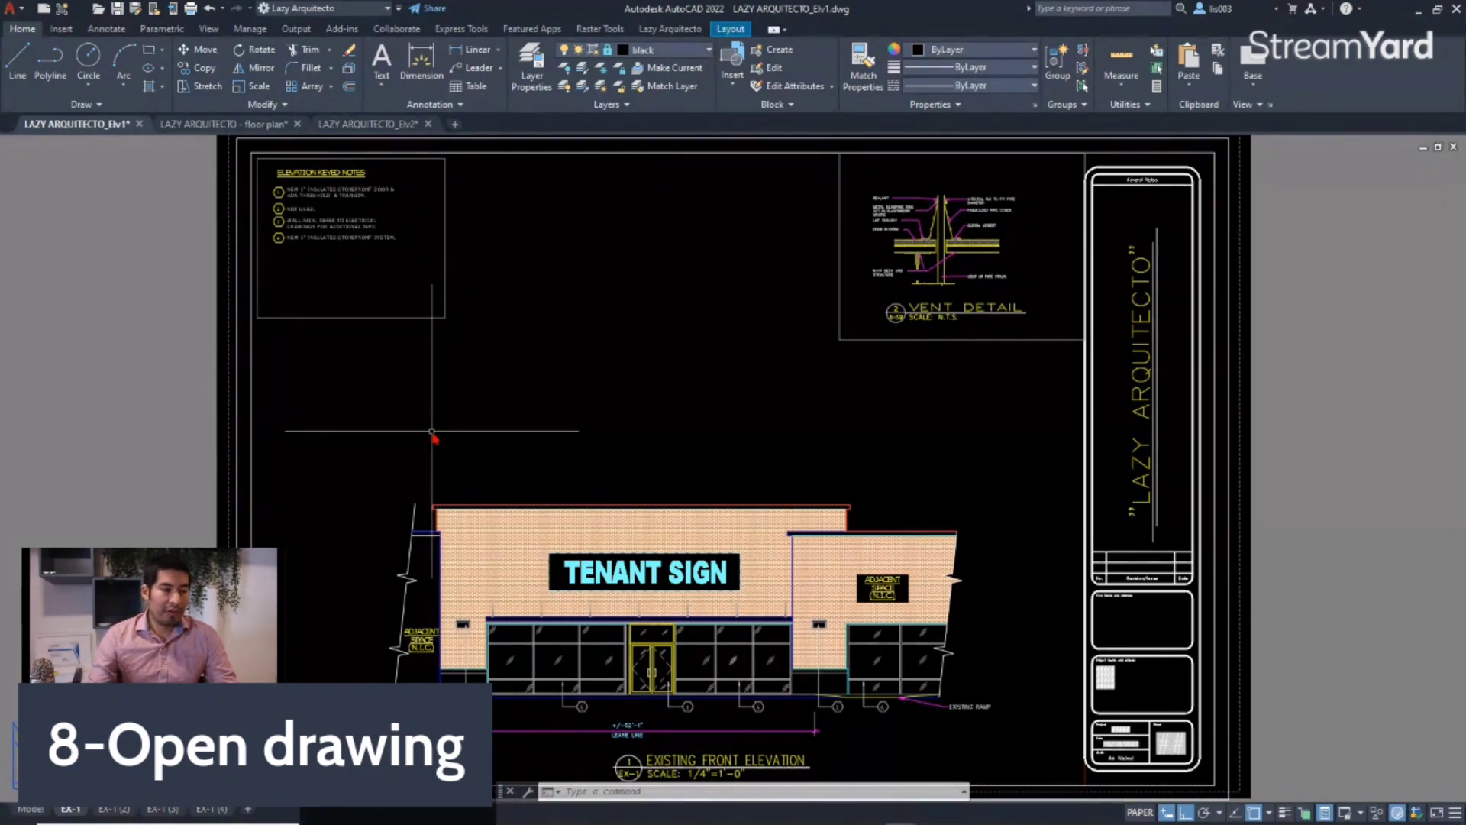
key("ctrl+o")
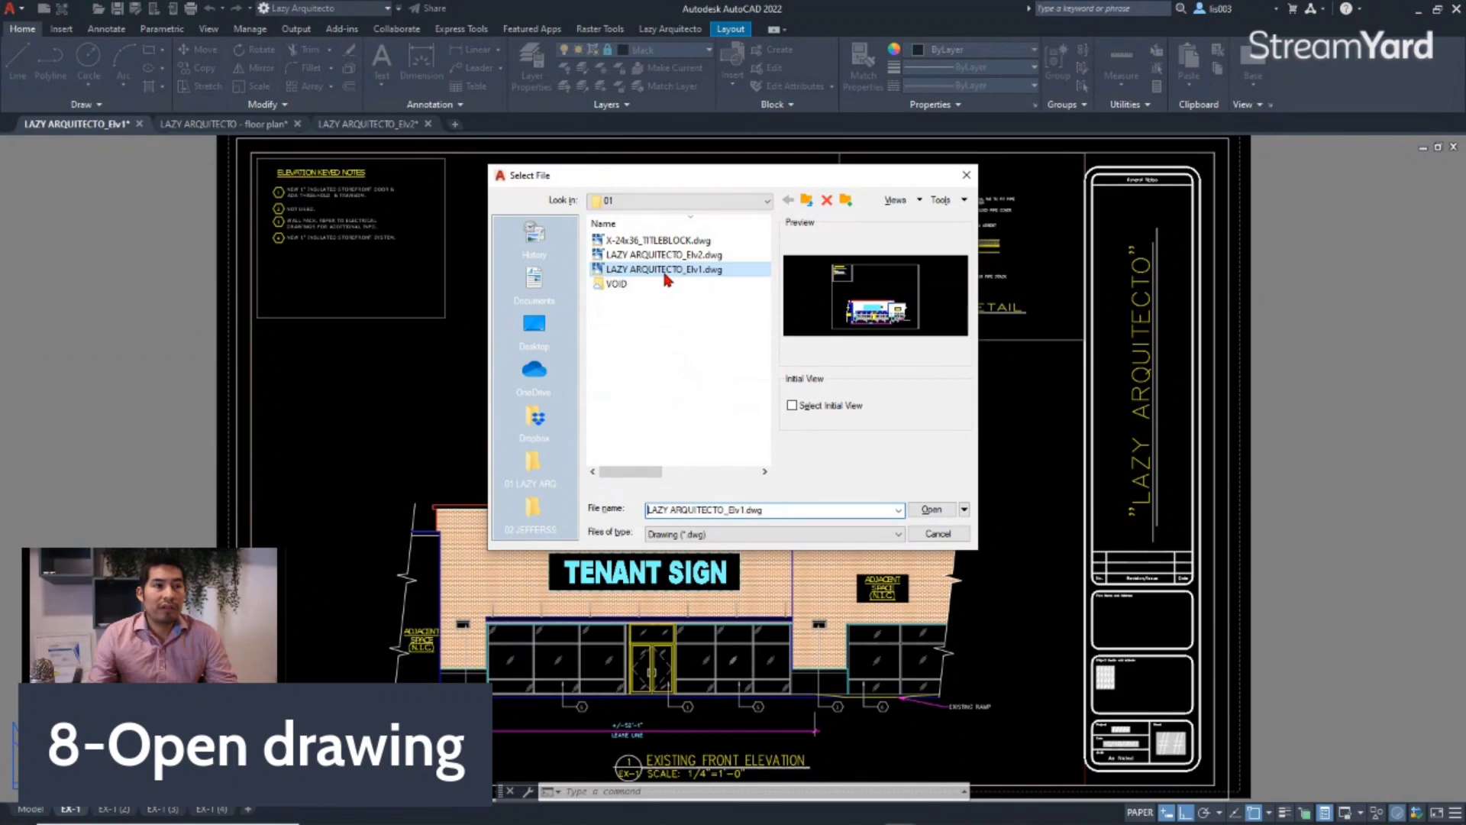
left_click(659, 242)
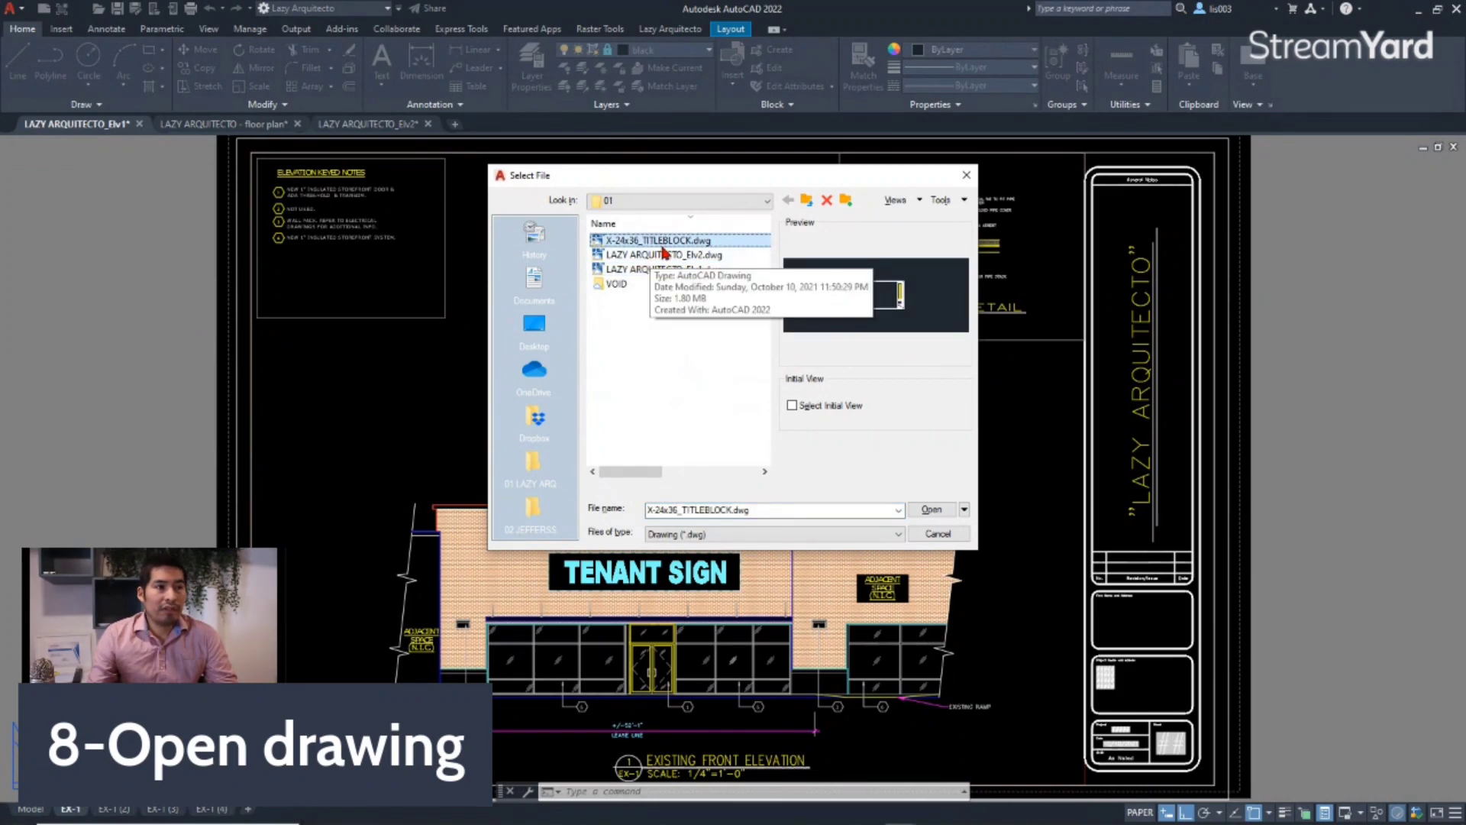
left_click(933, 510)
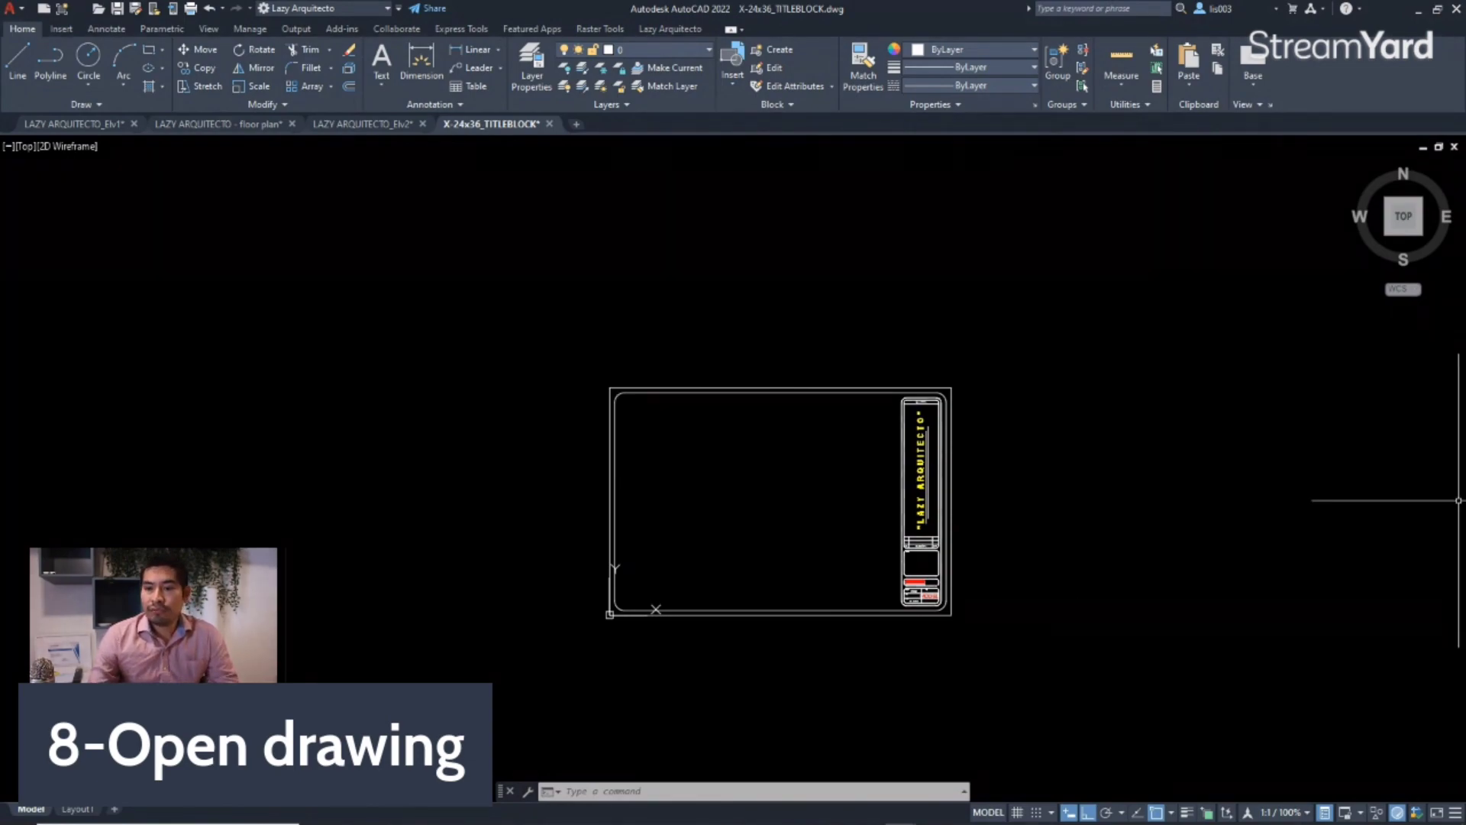
left_click(1465, 501)
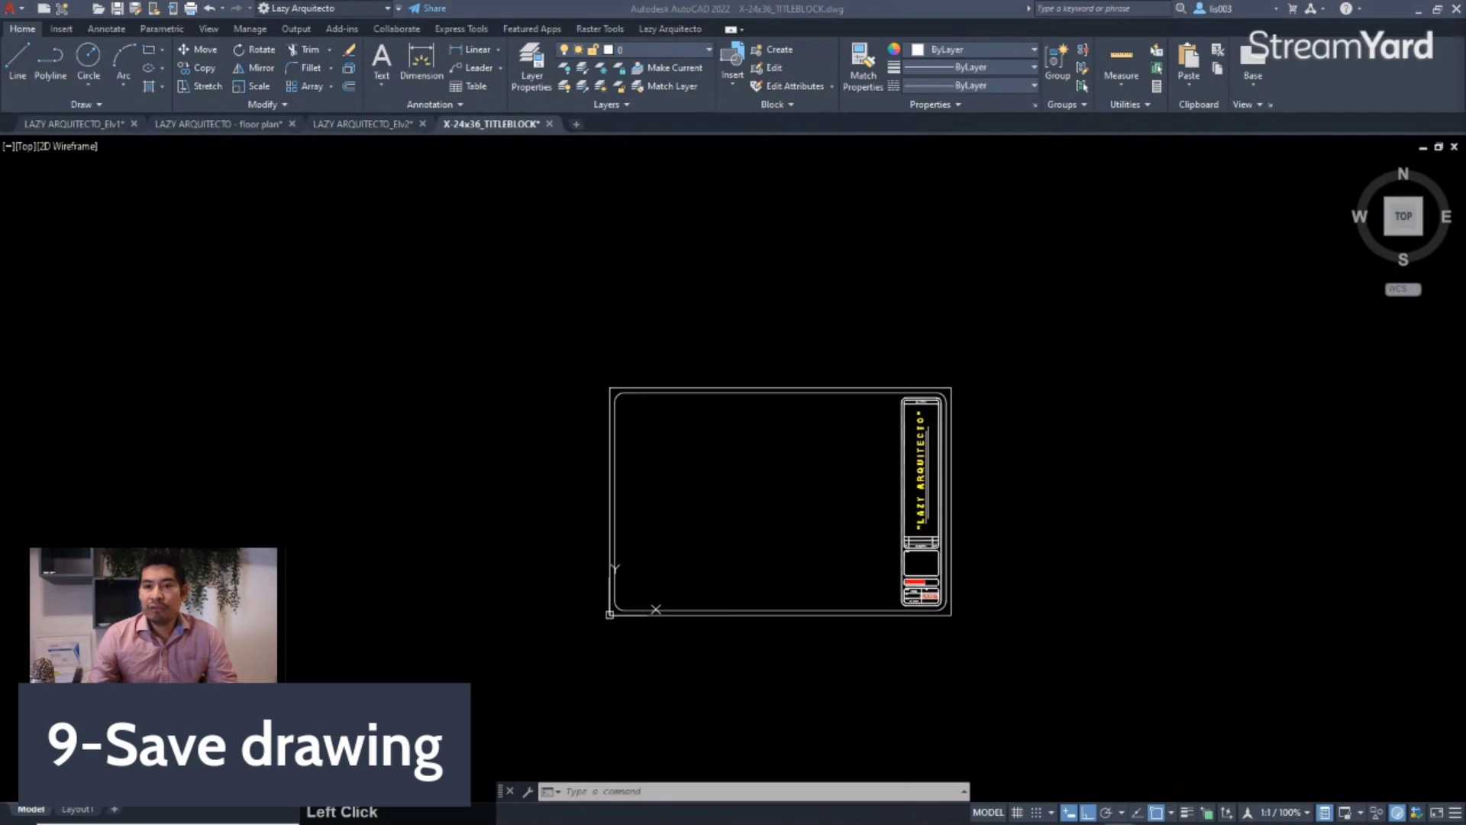
Switch to the LAZY ARQUITECTO_Elv1 drawing and activate its Model space.
left_click(188, 158)
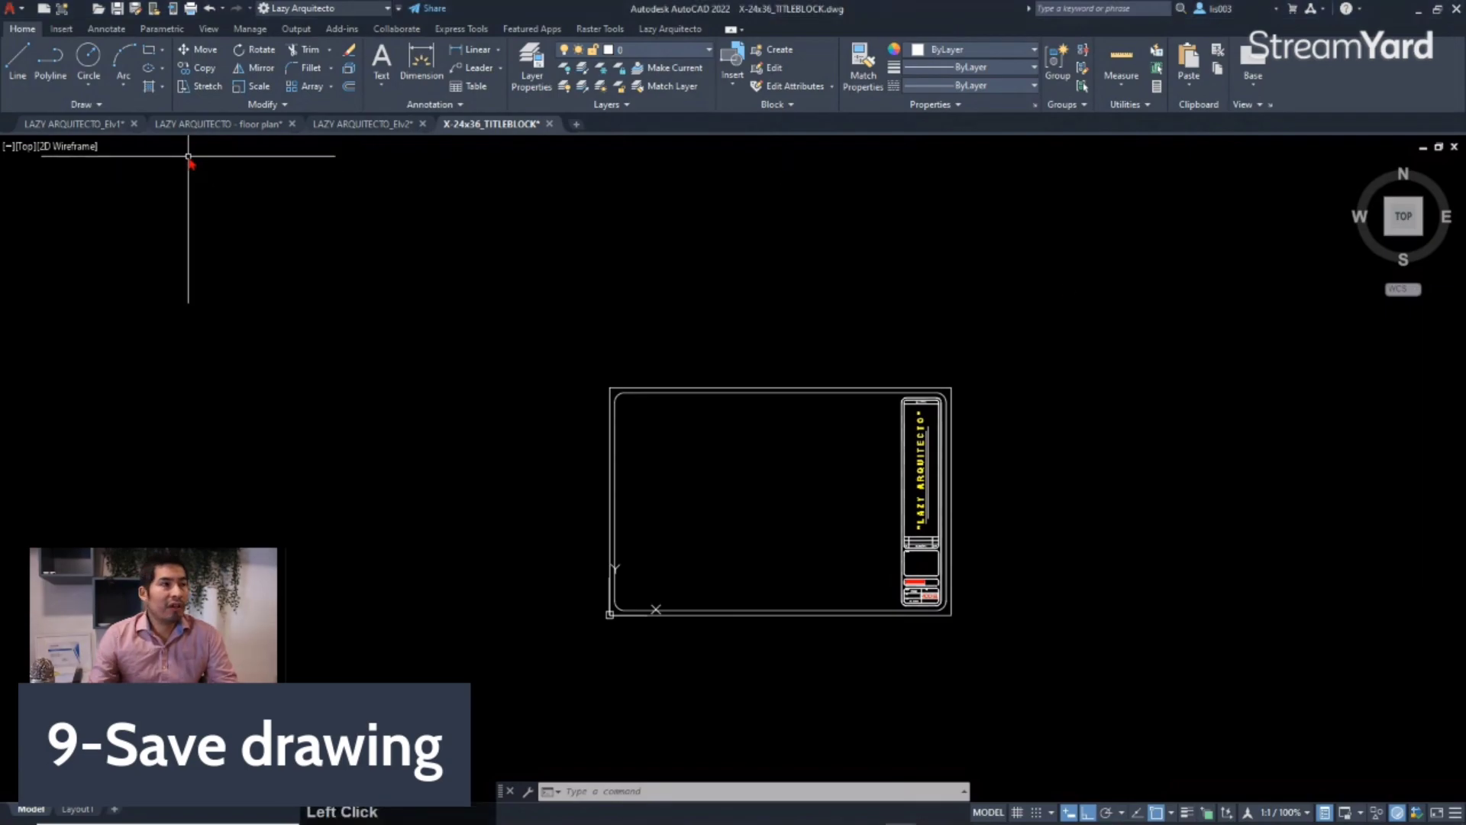
left_click(107, 124)
left_click(30, 808)
scroll(448, 596, "down", 3)
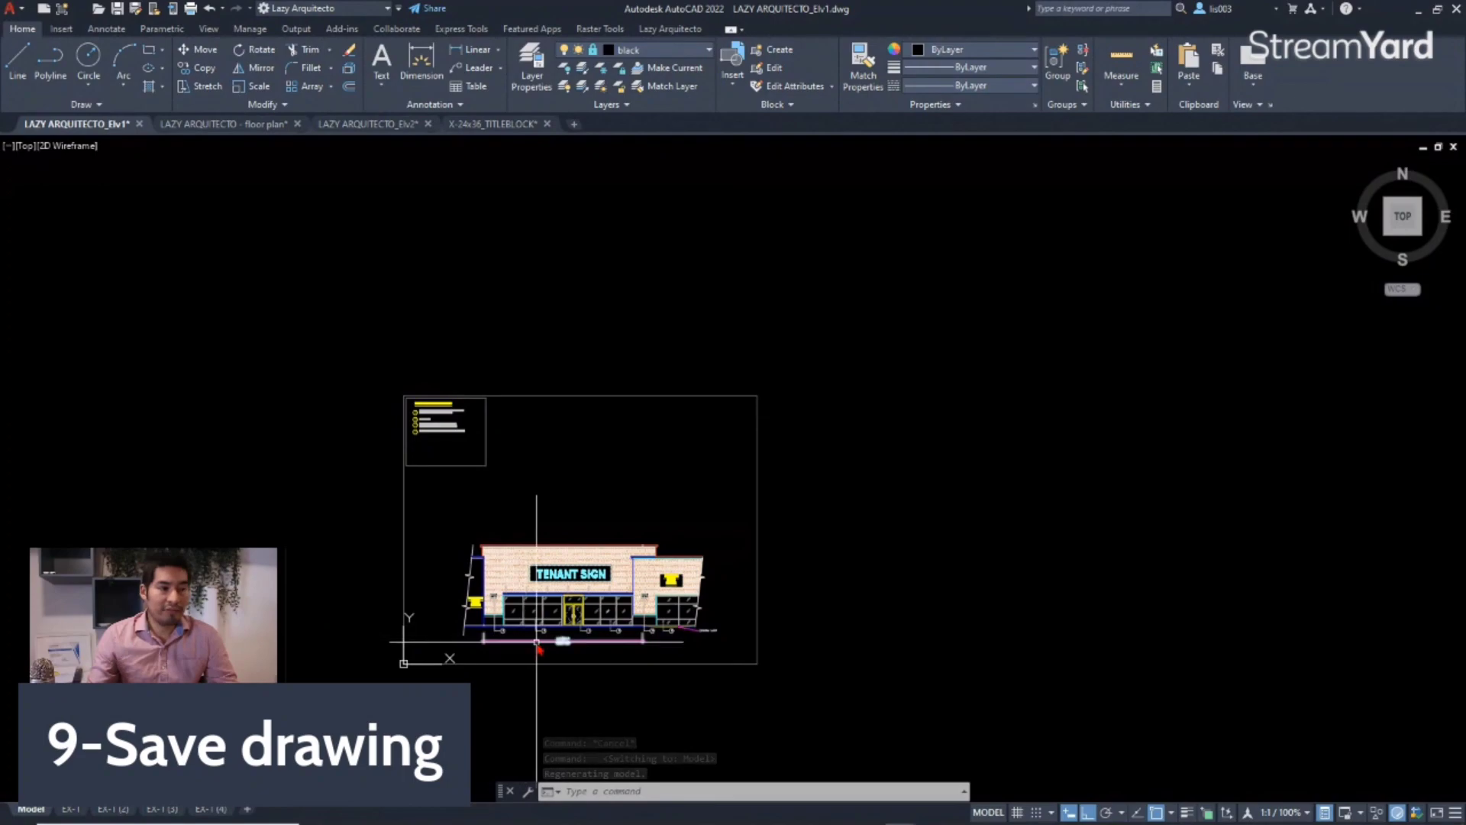
scroll(535, 640, "up", 3)
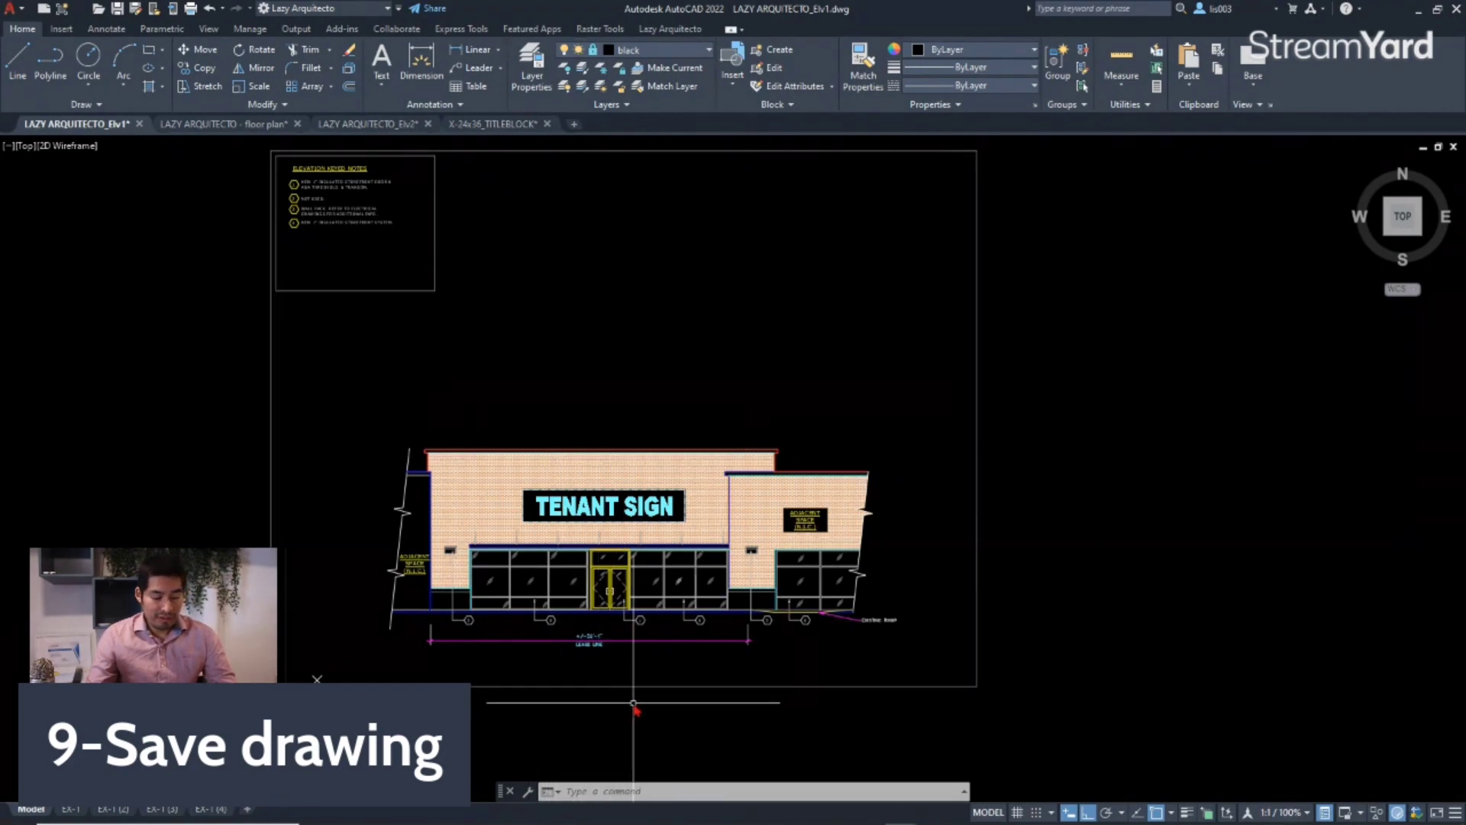
Save the LAZY ARQUITECTO_Elv1 drawing under its existing file name.
key("ctrl+s")
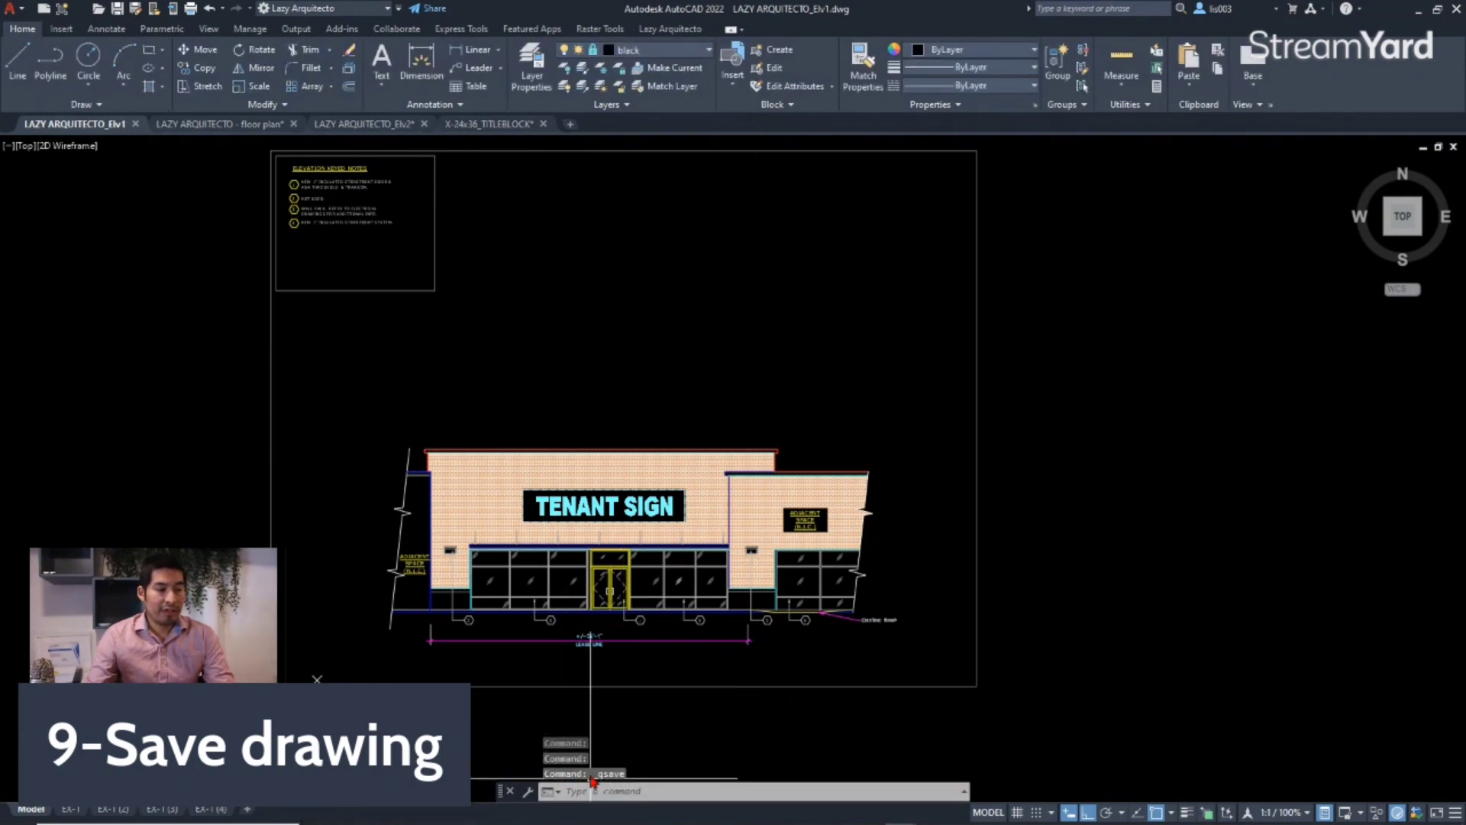
key("ctrl+s")
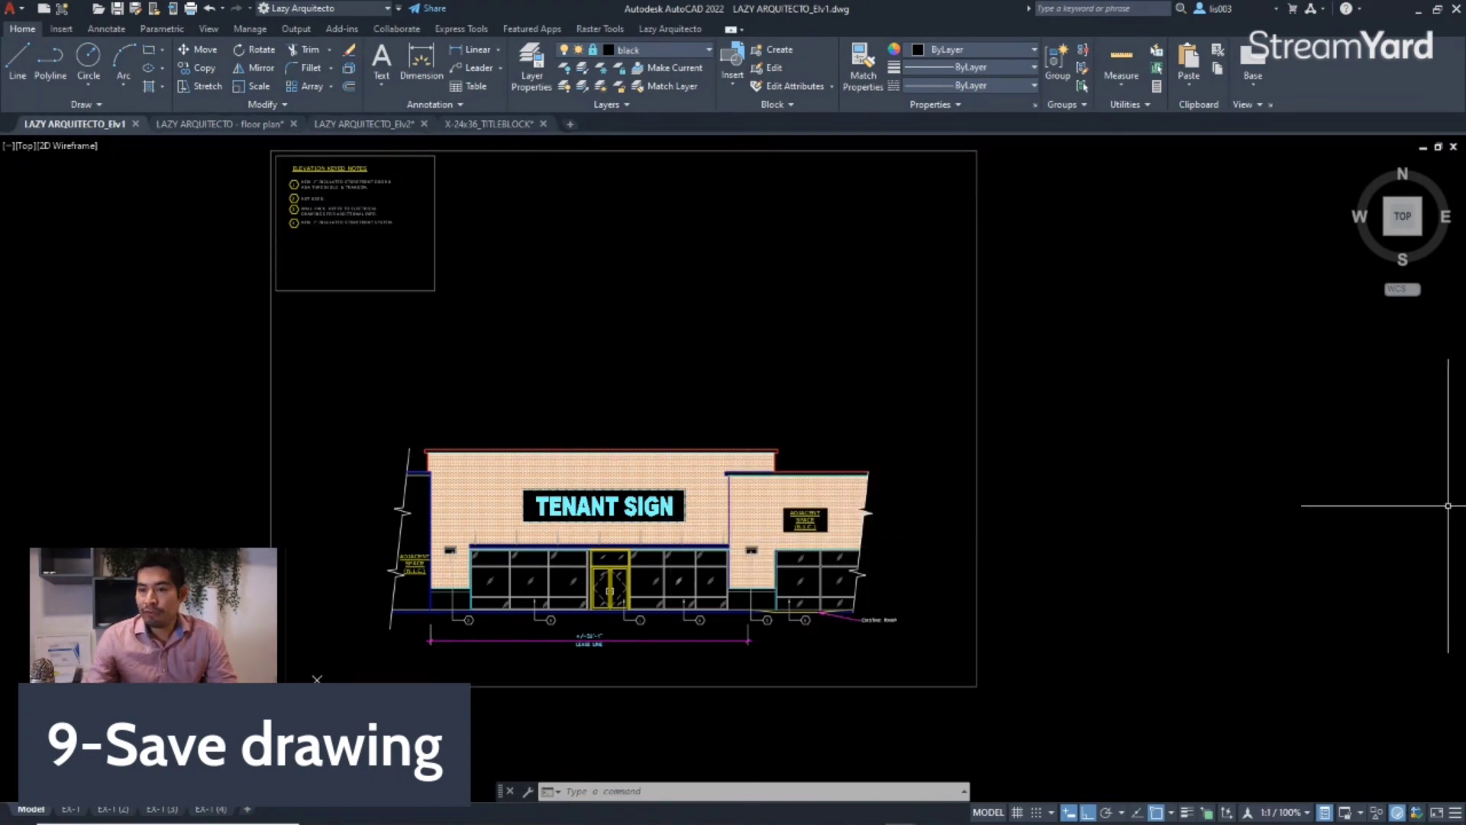
scroll(1448, 505, "down", 1)
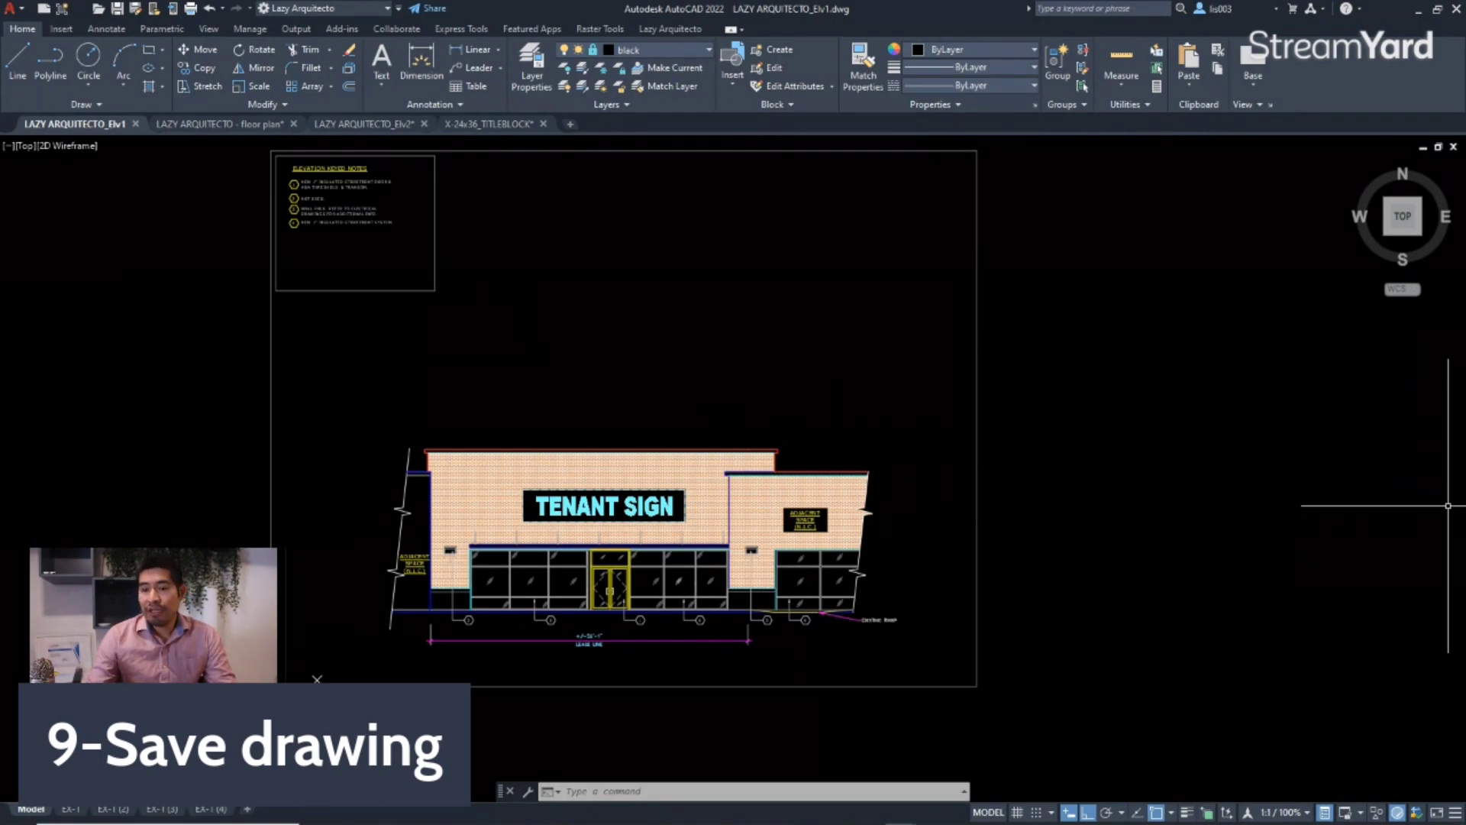
left_click(1447, 506)
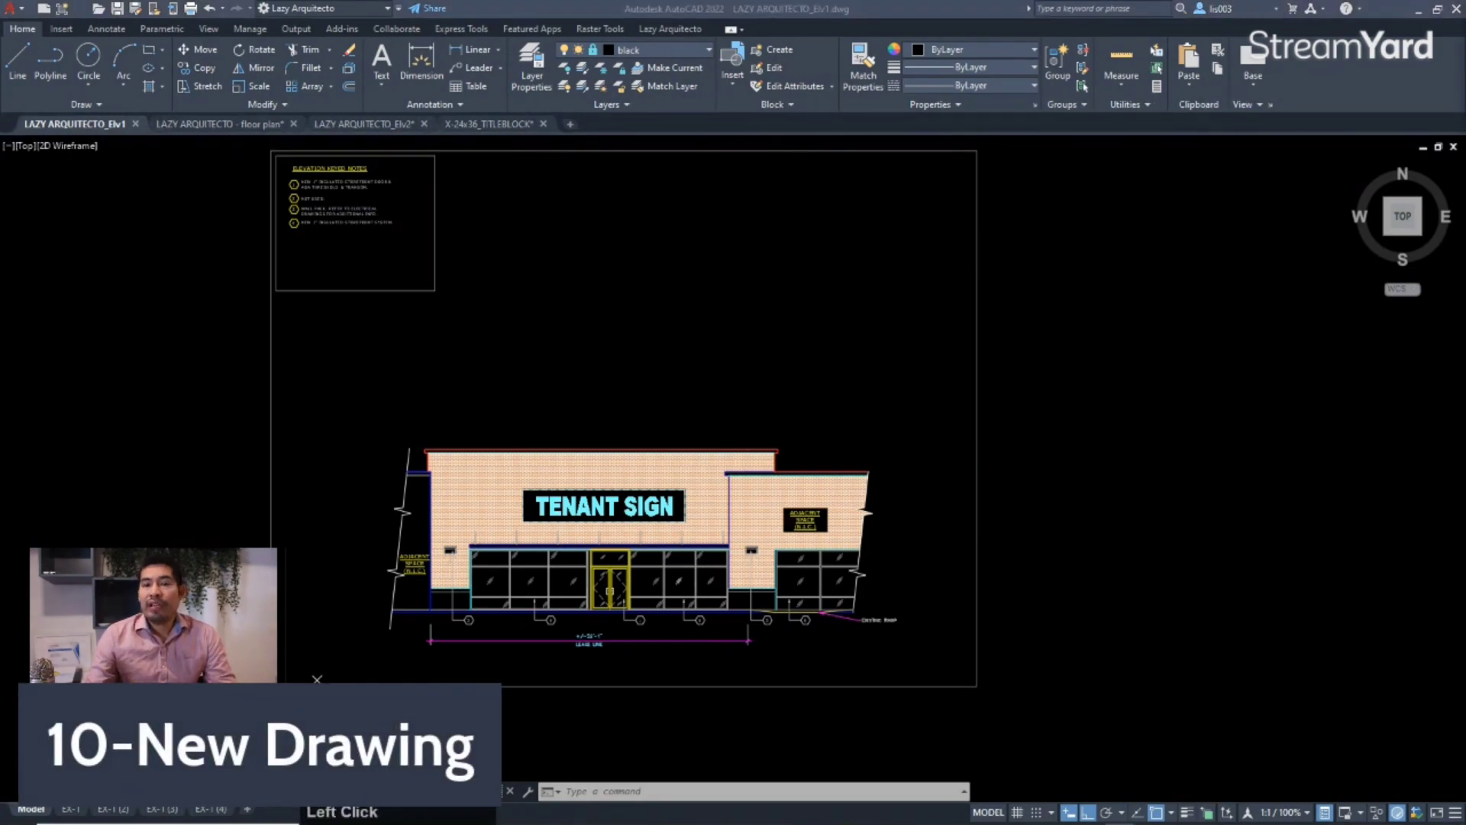
Create a new drawing from the Tutorial-iArch.dwt template after previewing the other Tutorial templates.
left_click(942, 374)
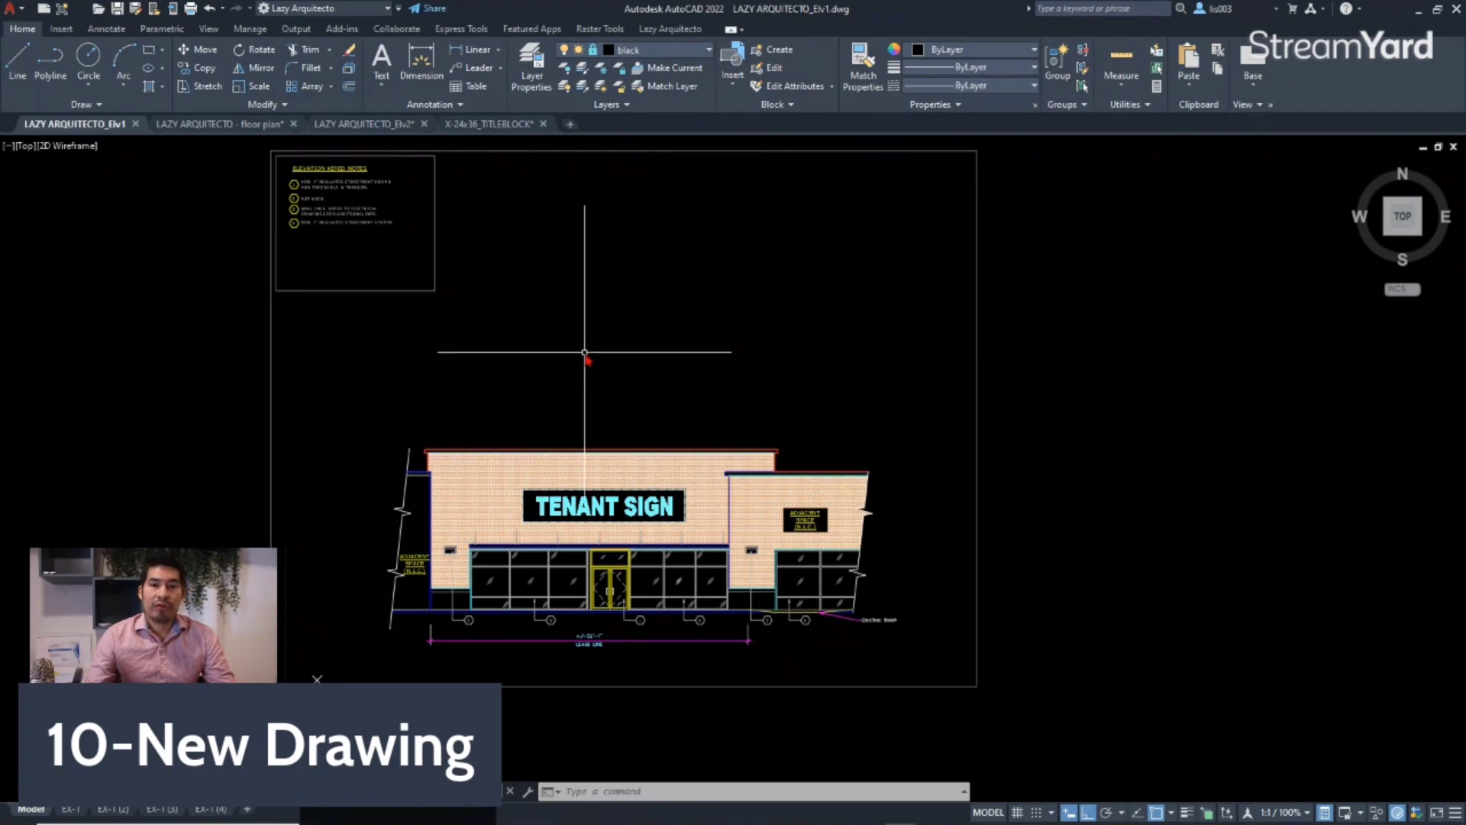
key("ctrl+n")
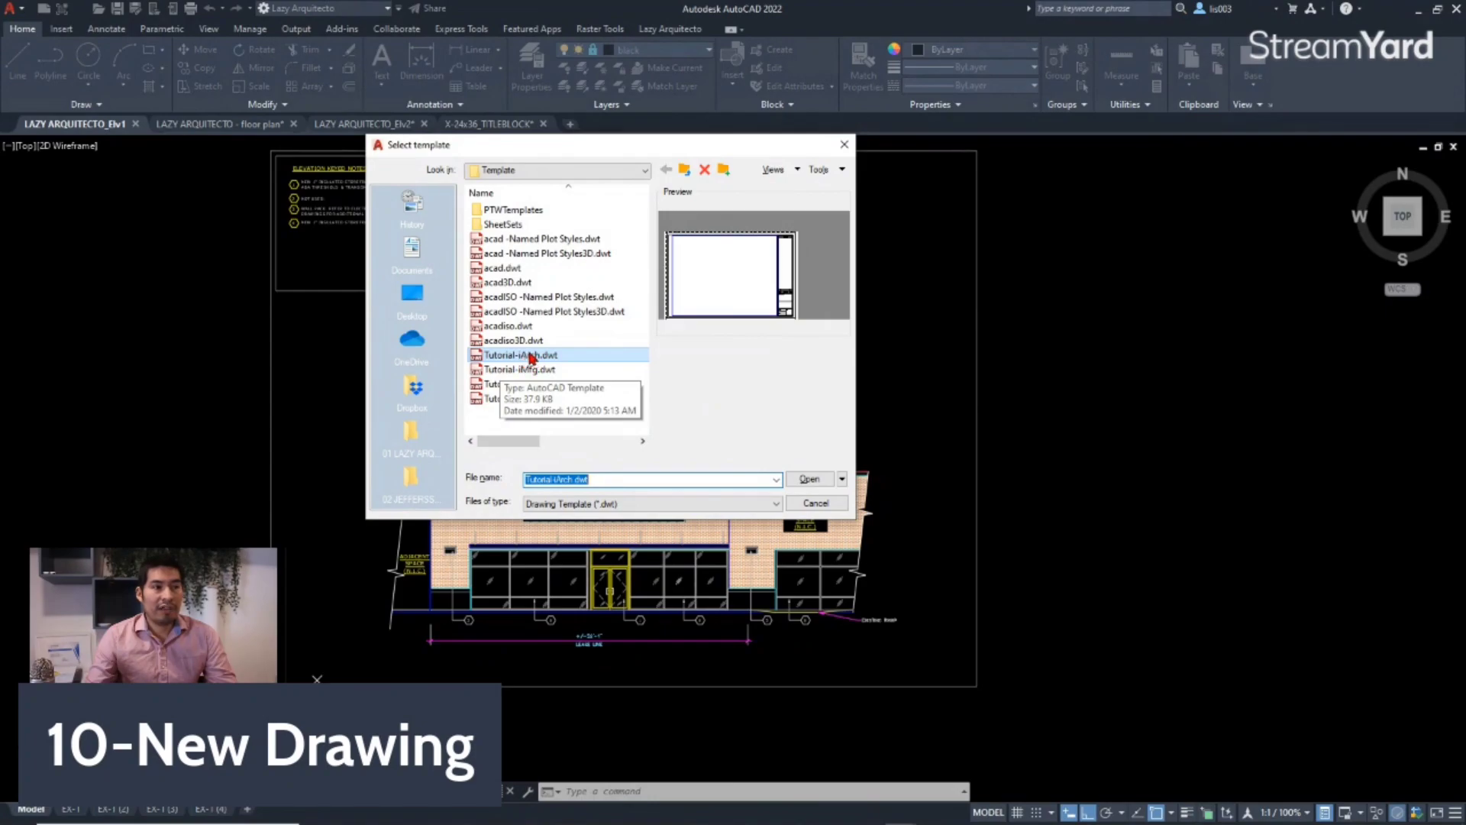
left_click(517, 370)
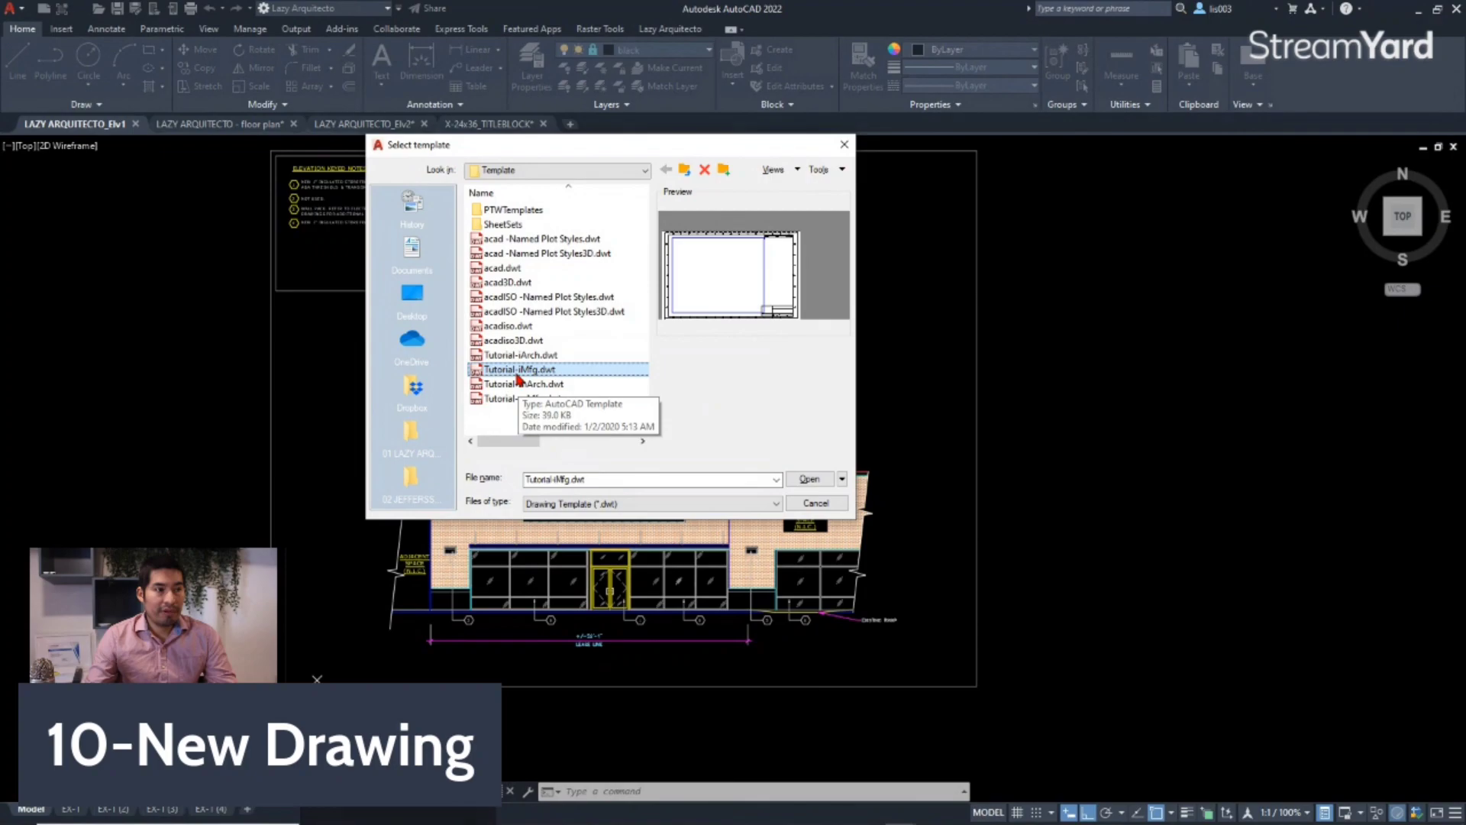
left_click(526, 384)
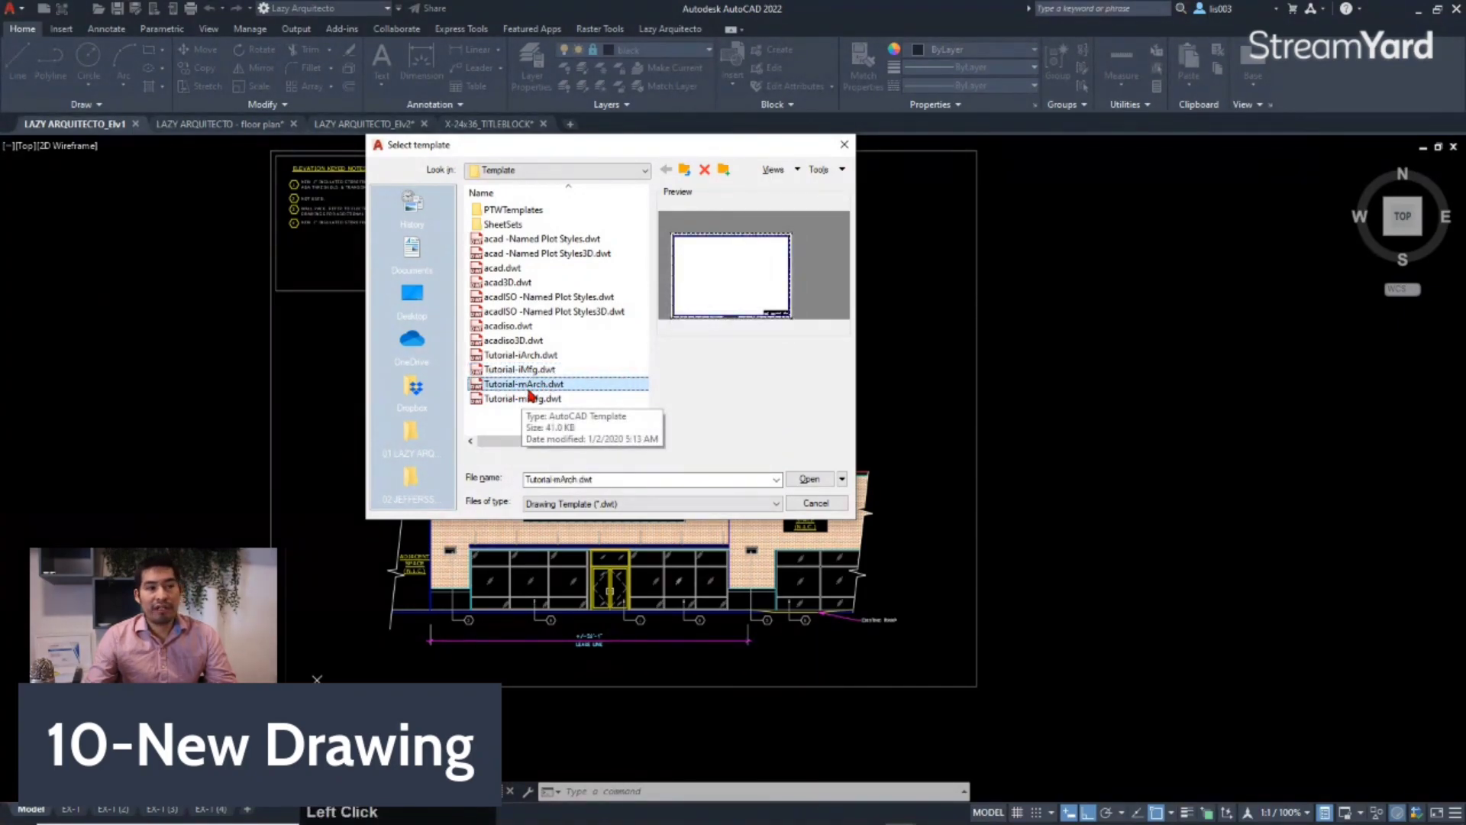
left_click(522, 399)
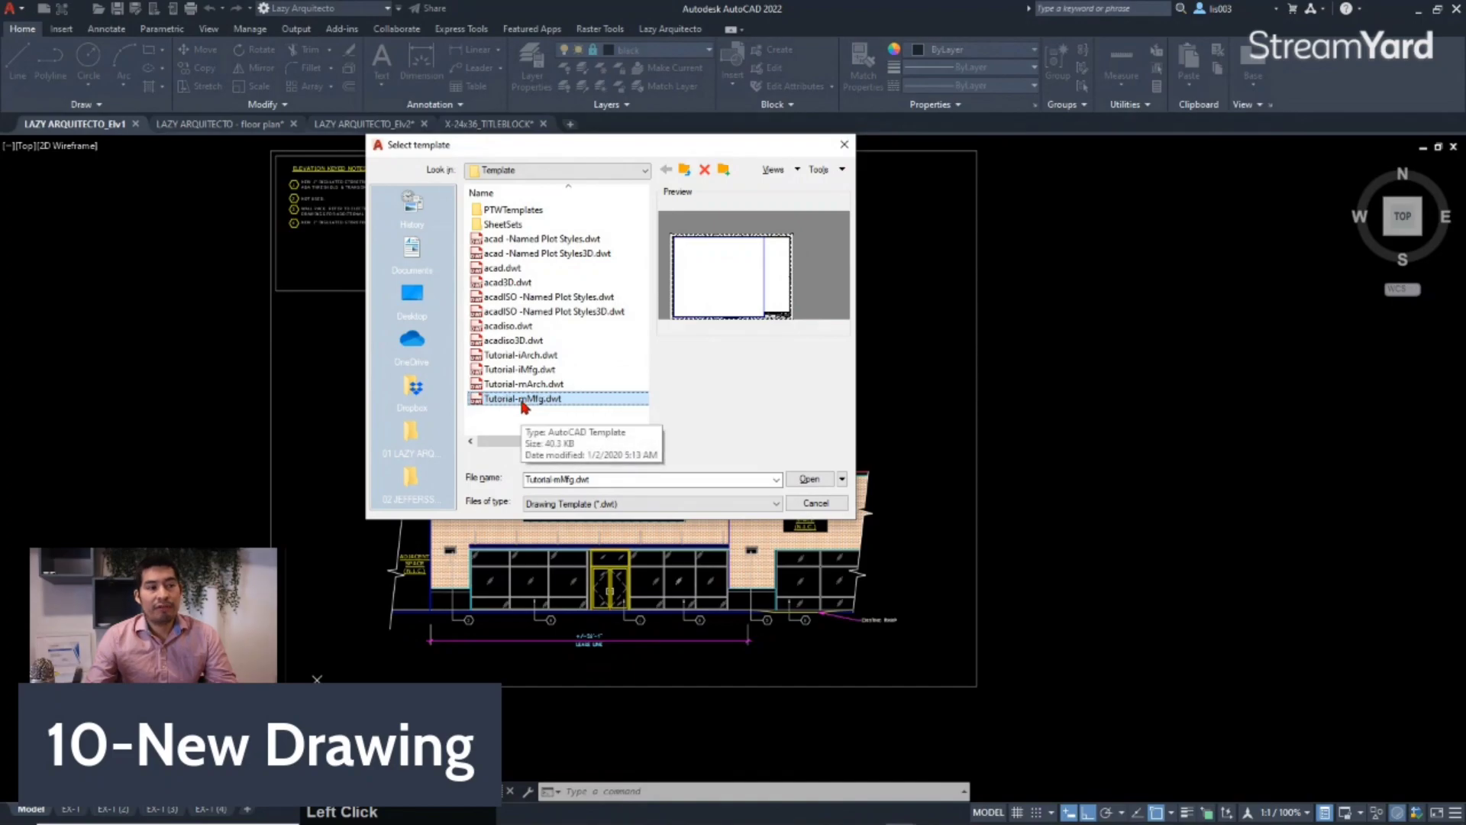
left_click(522, 356)
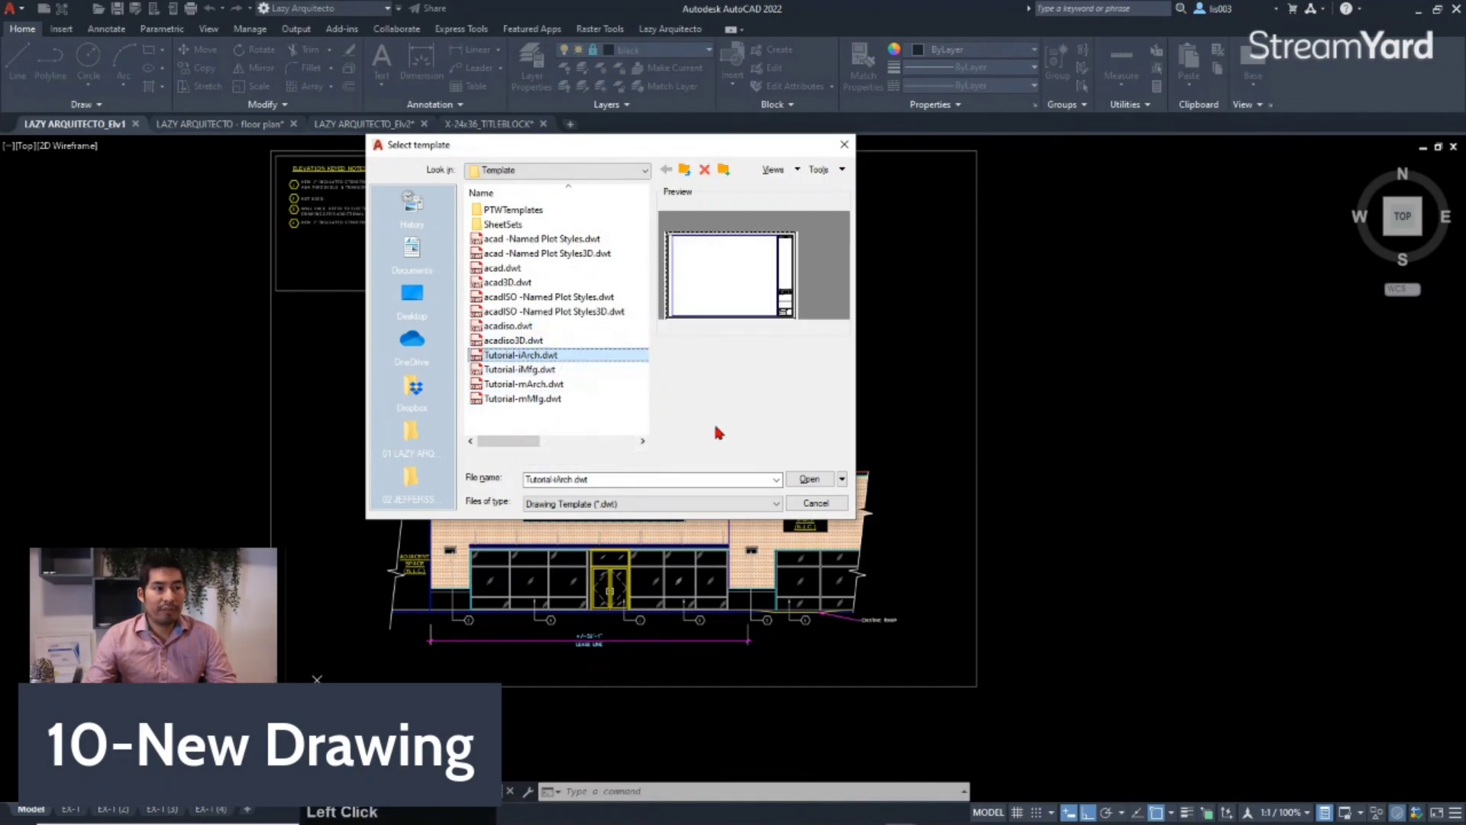
left_click(820, 483)
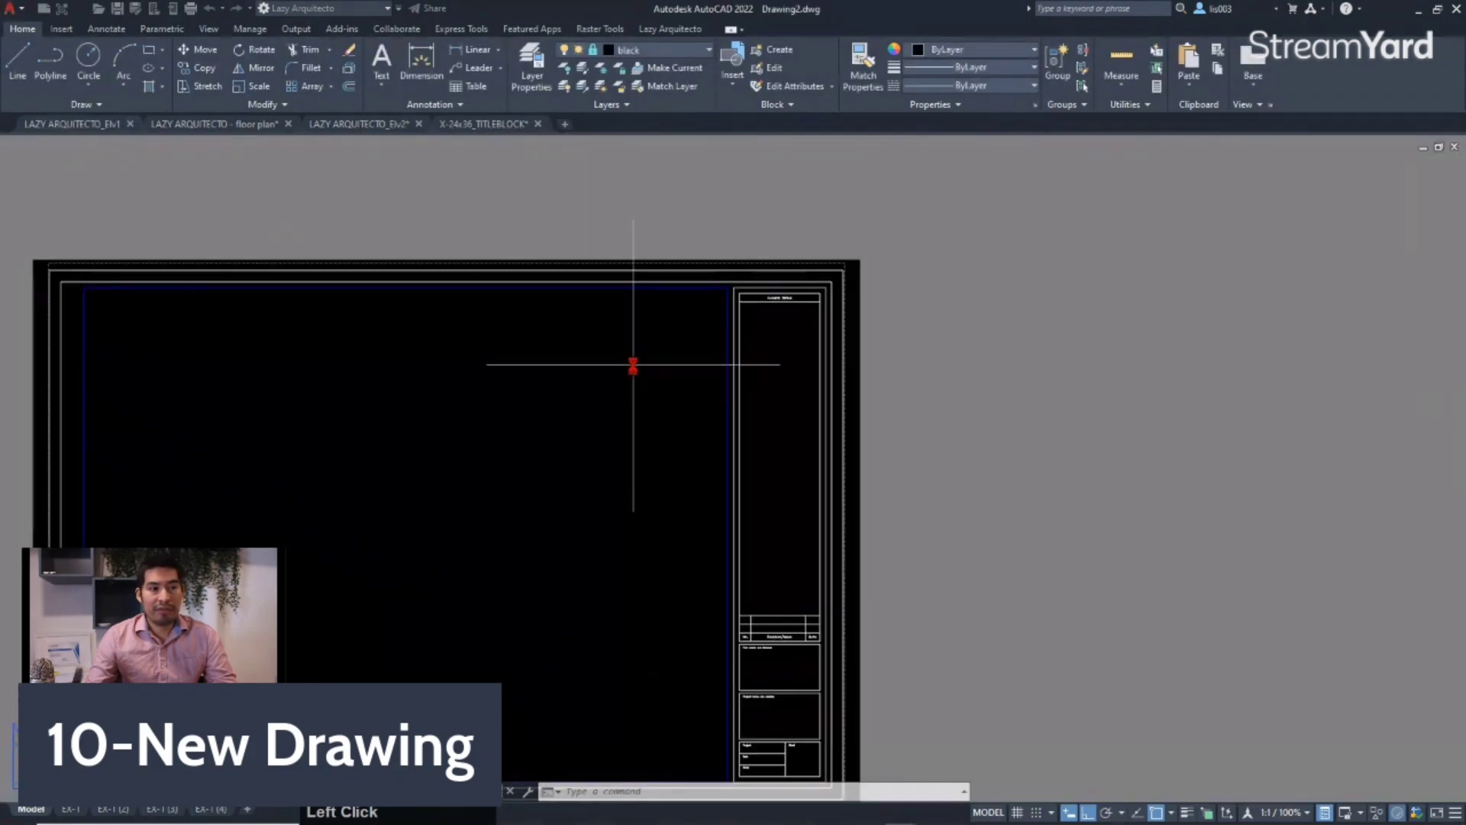
scroll(633, 368, "down", 2)
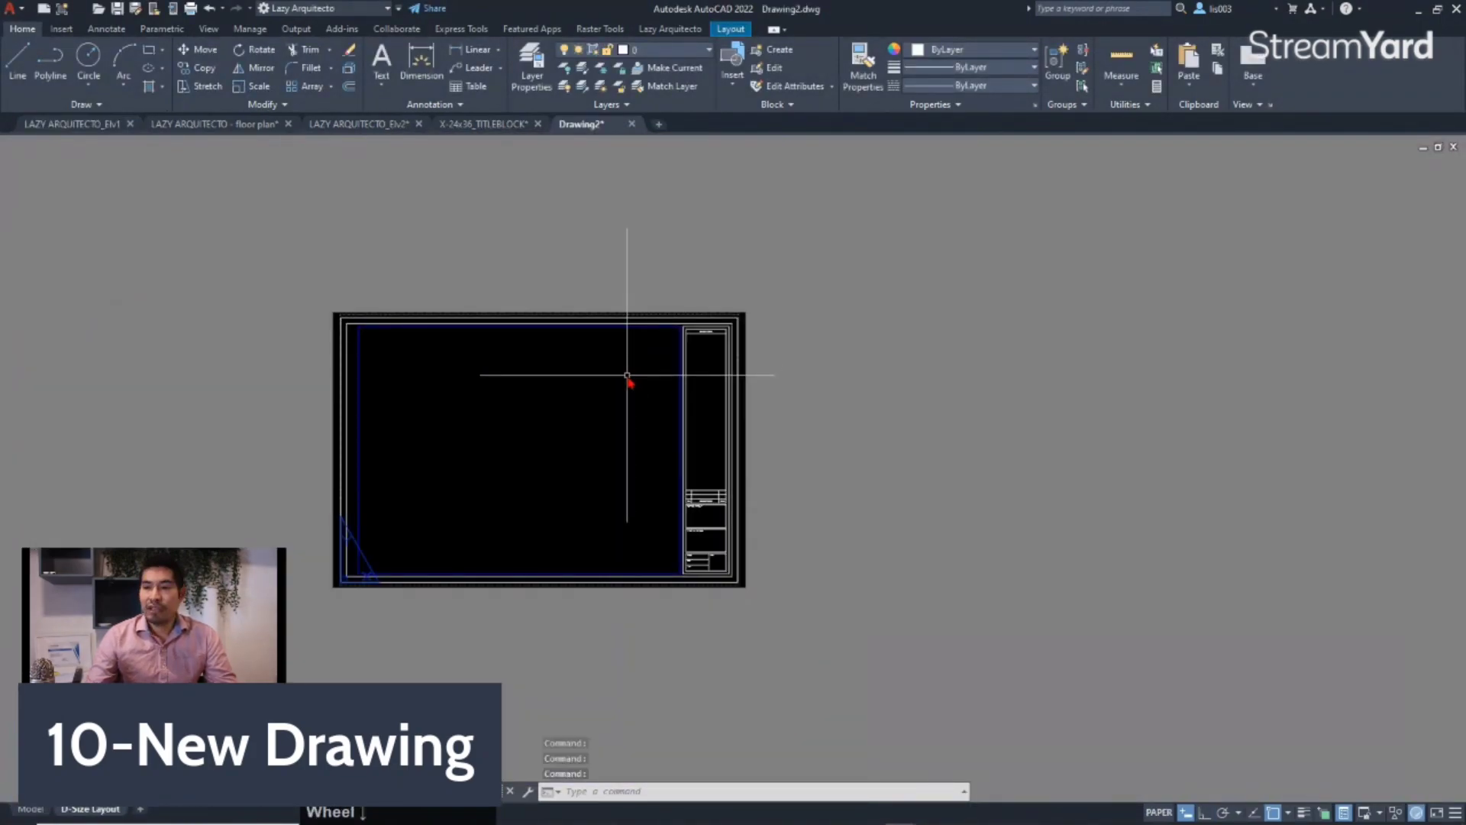